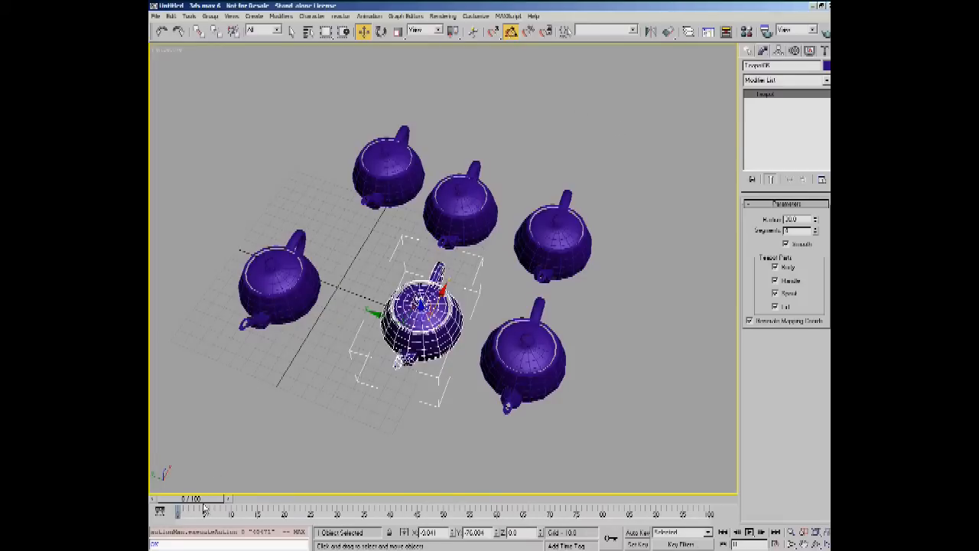
- Scrub the timeline forward to about frame 61 and back, finishing at frame 0
{"action": "left_click_drag", "start_coordinate": [193, 501], "coordinate": [498, 516]}
{"action": "key", "text": "w"}
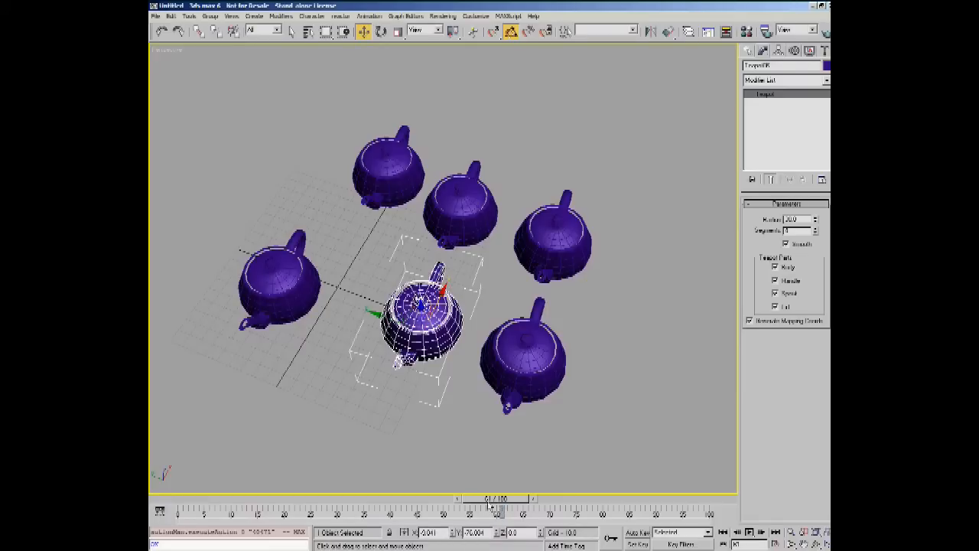
{"action": "left_click_drag", "start_coordinate": [499, 506], "coordinate": [183, 505]}
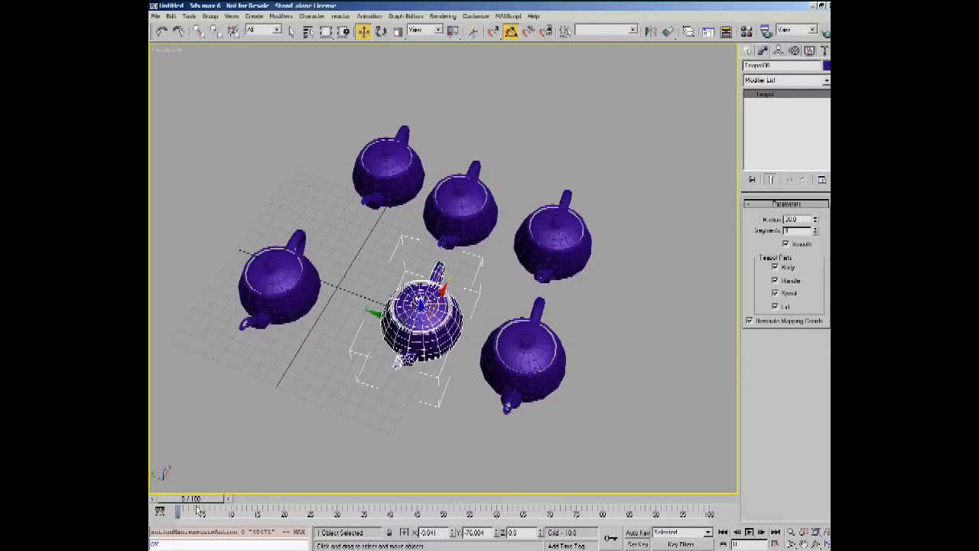
{"action": "left_click", "coordinate": [274, 499]}
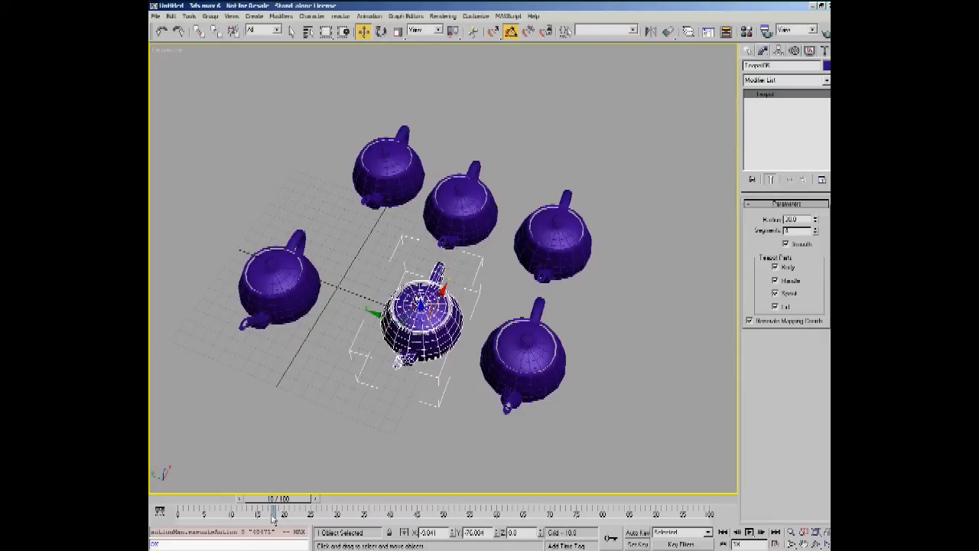
{"action": "left_click_drag", "start_coordinate": [275, 499], "coordinate": [180, 500]}
{"action": "key", "text": "w"}
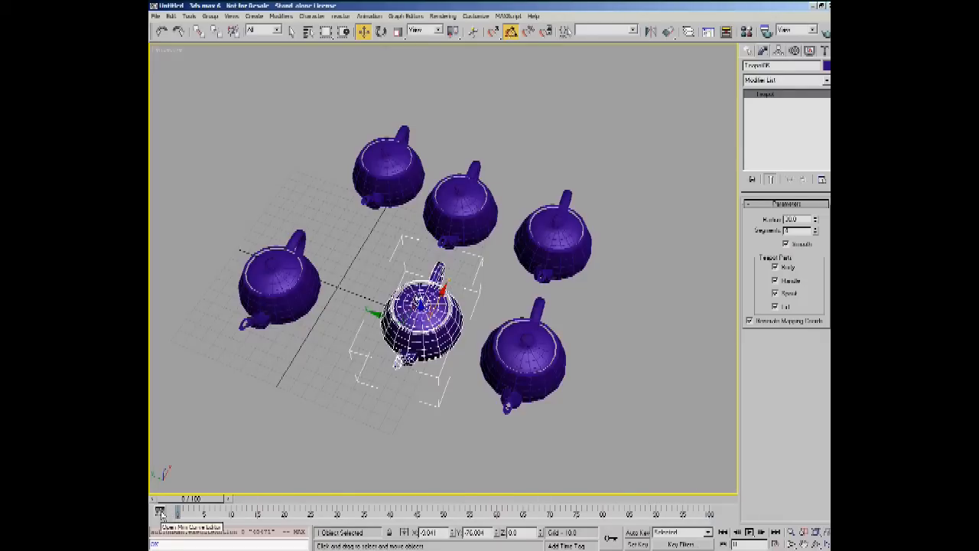
- Open the Mini Curve Editor for the selected teapot and close it again
{"action": "left_click", "coordinate": [161, 512]}
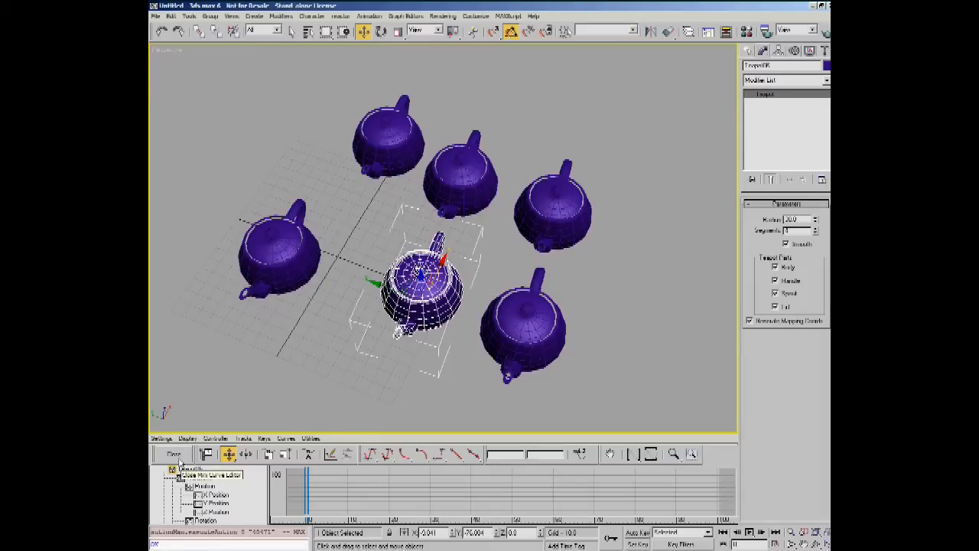
{"action": "left_click", "coordinate": [179, 462]}
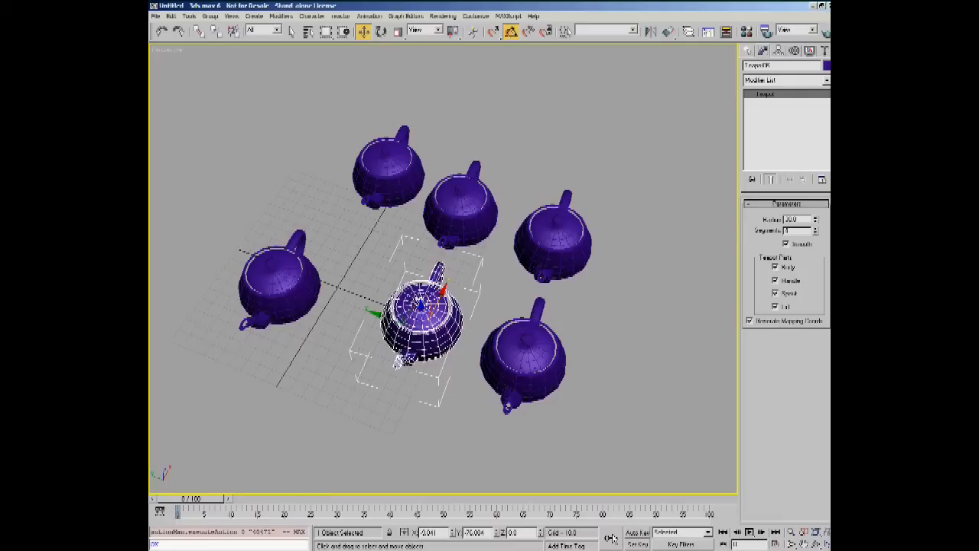
- Check the list of key selection sets, and play the animation briefly in the viewport before stopping it
{"action": "left_click", "coordinate": [710, 532]}
{"action": "left_click", "coordinate": [709, 533]}
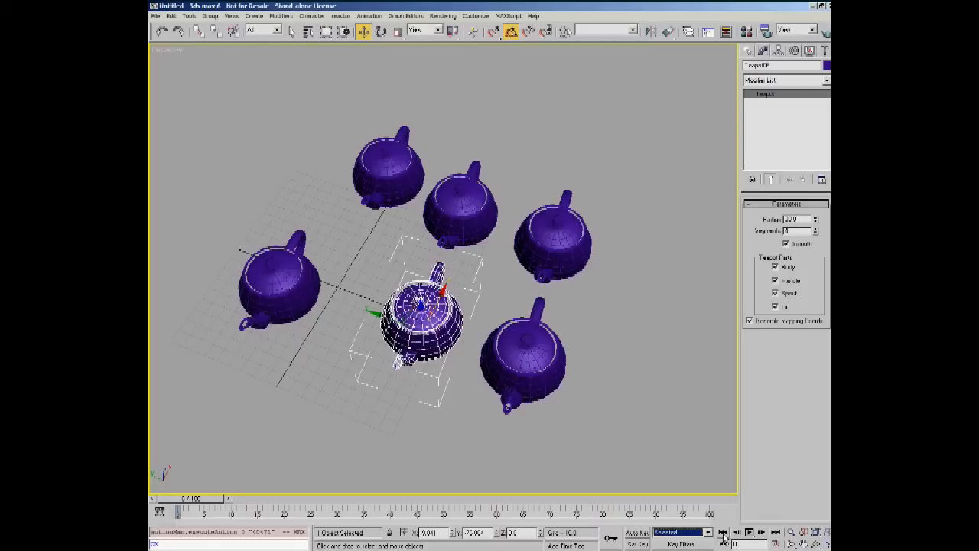
{"action": "left_click", "coordinate": [749, 534]}
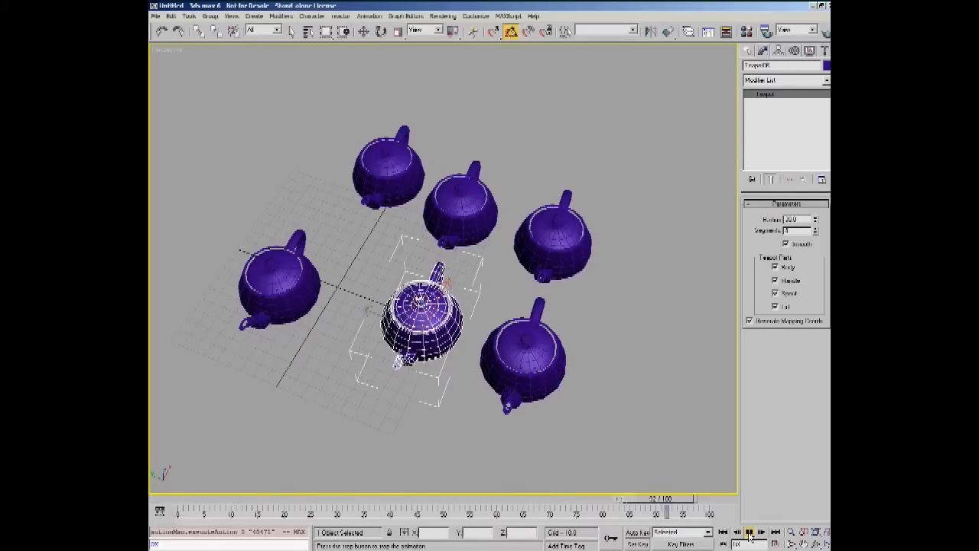
{"action": "left_click", "coordinate": [681, 470]}
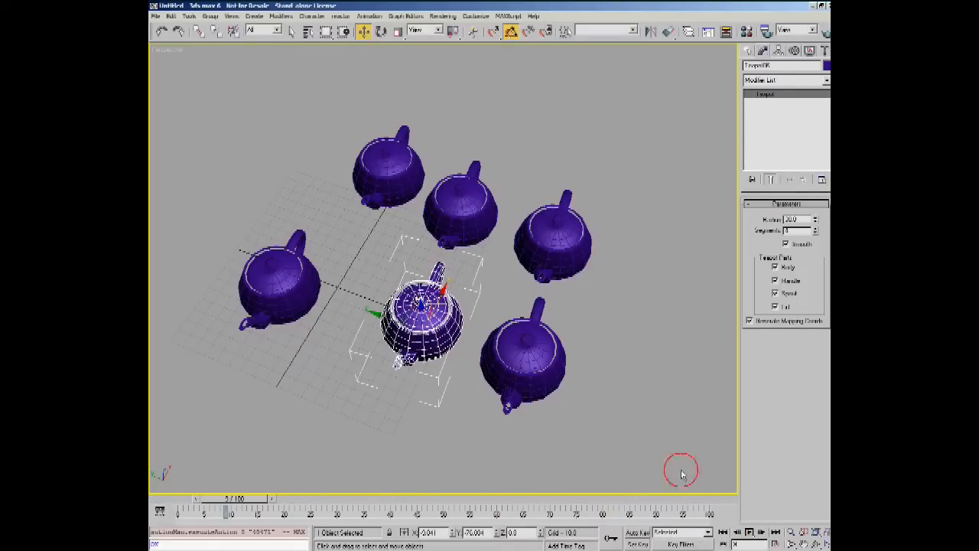
- Set the animation's frame rate to Film in the Time Configuration
{"action": "left_click", "coordinate": [778, 544]}
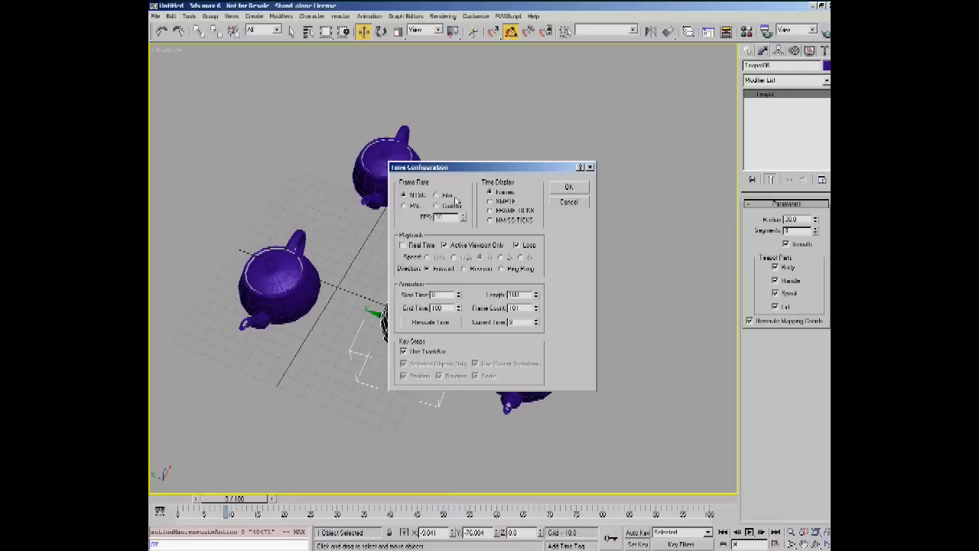
{"action": "left_click", "coordinate": [412, 208]}
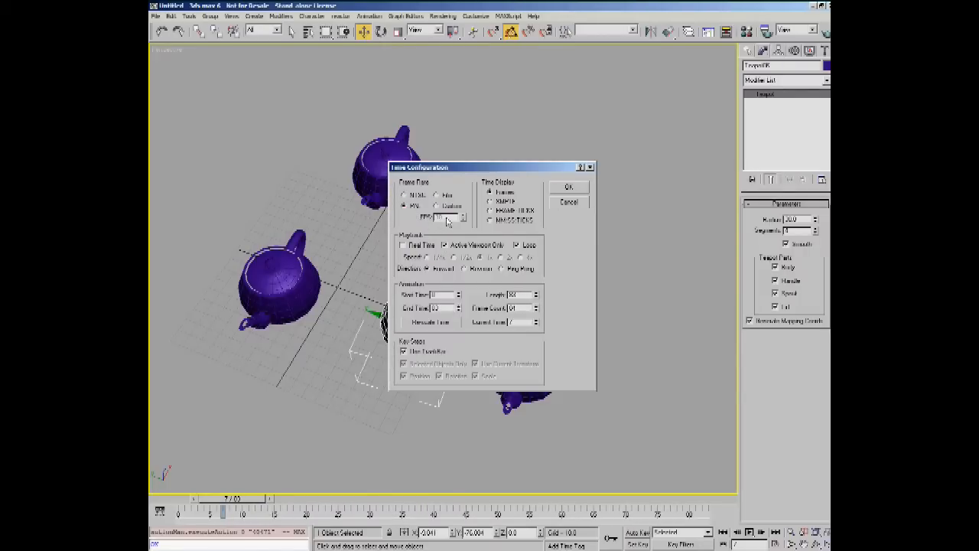
{"action": "left_click", "coordinate": [405, 195]}
{"action": "left_click", "coordinate": [437, 196]}
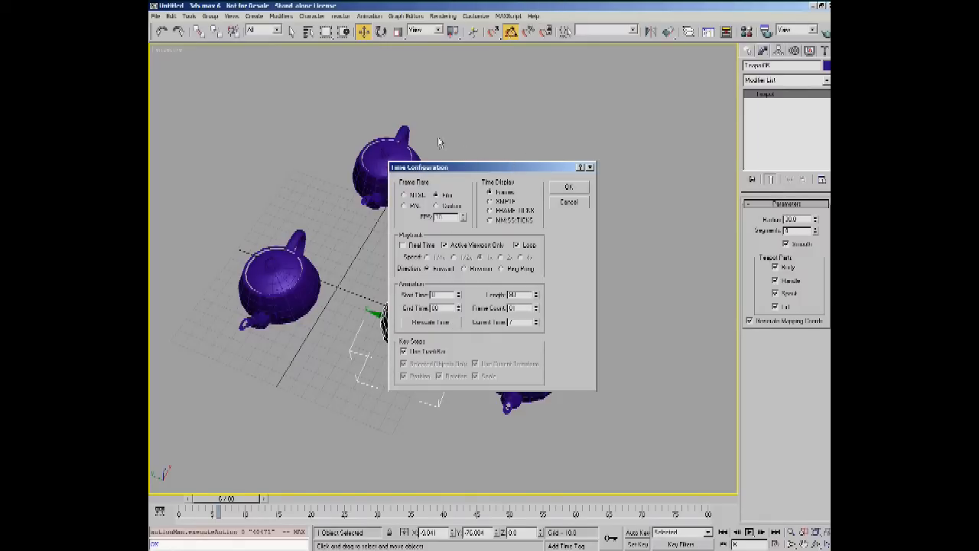
{"action": "left_click", "coordinate": [568, 187]}
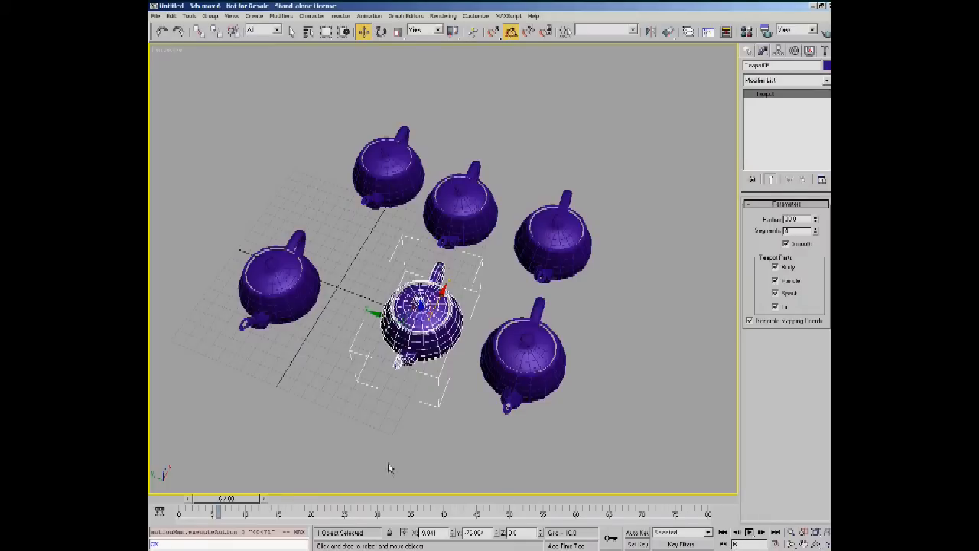
- Return the timeline to frame 0 and open the Curve Editor, placing it so the selected teapot stays visible below it
{"action": "left_click_drag", "start_coordinate": [195, 498], "coordinate": [705, 505]}
{"action": "key", "text": "Home"}
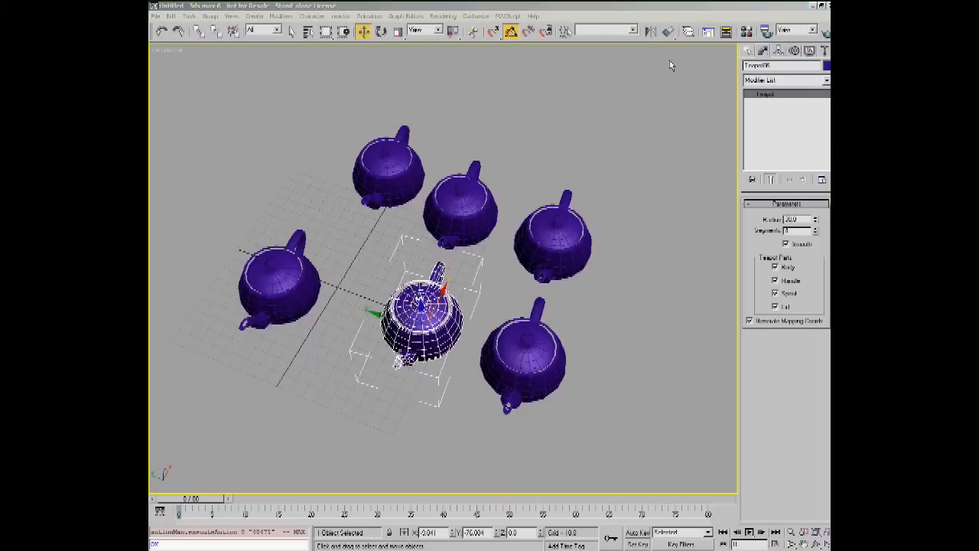
{"action": "left_click", "coordinate": [708, 32]}
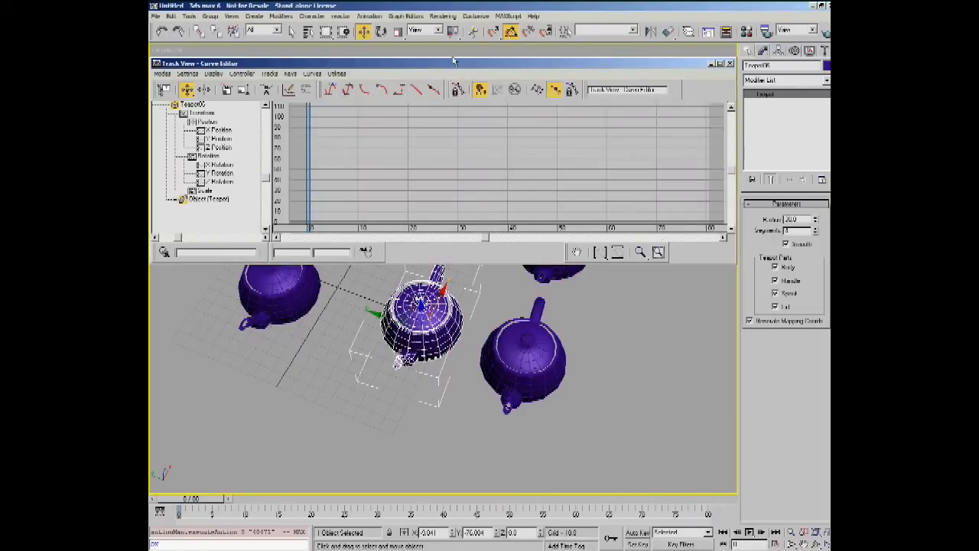
{"action": "left_click_drag", "start_coordinate": [451, 71], "coordinate": [479, 209]}
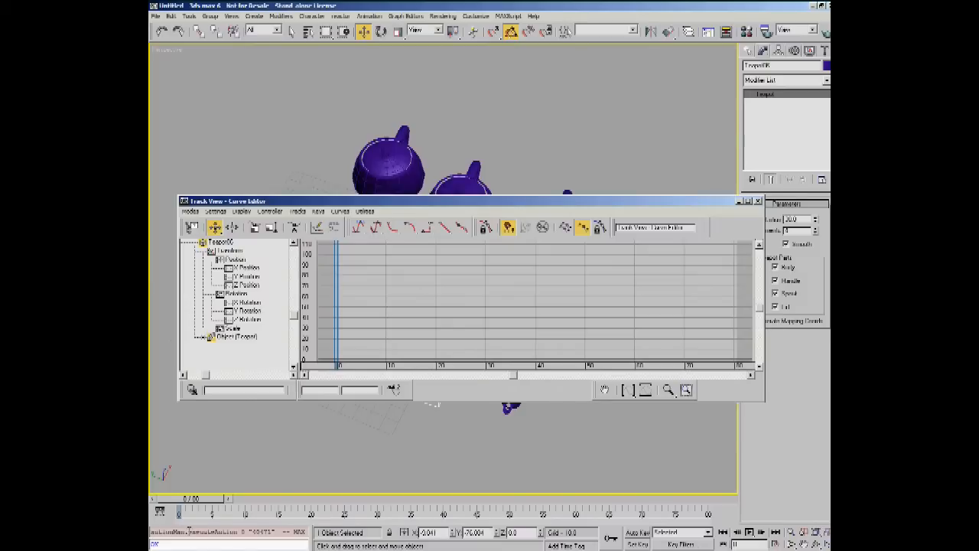
{"action": "left_click_drag", "start_coordinate": [309, 204], "coordinate": [317, 12]}
{"action": "middle_click_drag", "start_coordinate": [401, 282], "coordinate": [393, 359]}
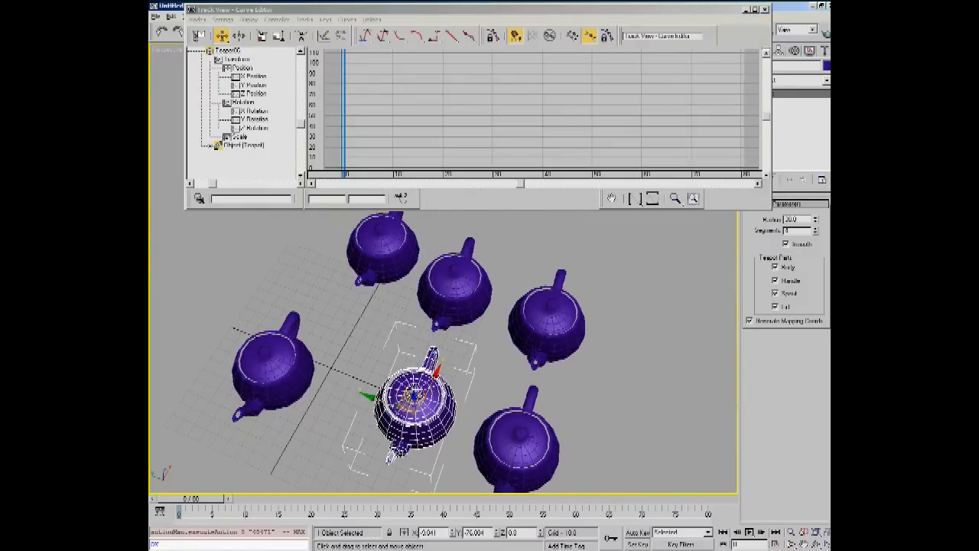
{"action": "middle_click_drag", "start_coordinate": [417, 391], "coordinate": [466, 394], "text": "alt"}
{"action": "middle_click_drag", "start_coordinate": [467, 471], "coordinate": [428, 450], "text": "alt"}
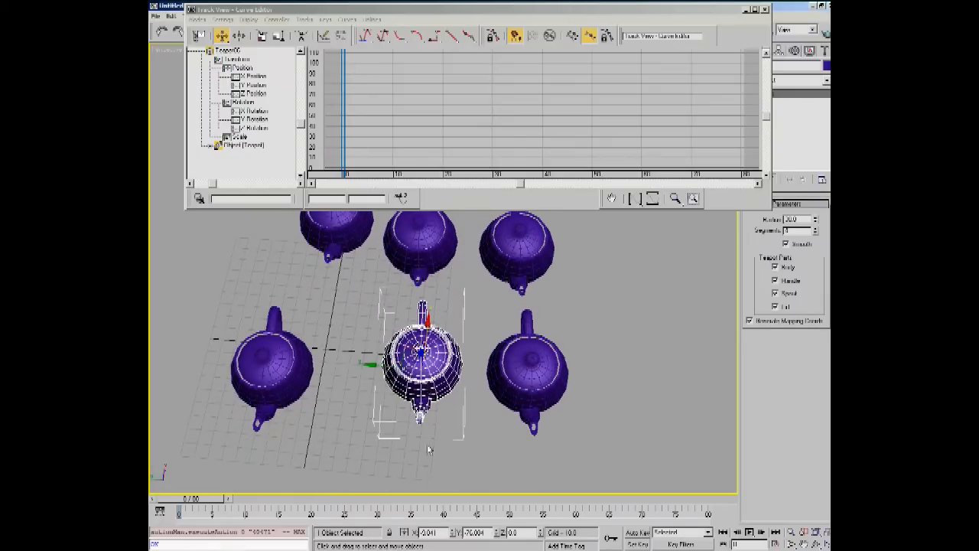
{"action": "middle_click_drag", "start_coordinate": [424, 310], "coordinate": [417, 325]}
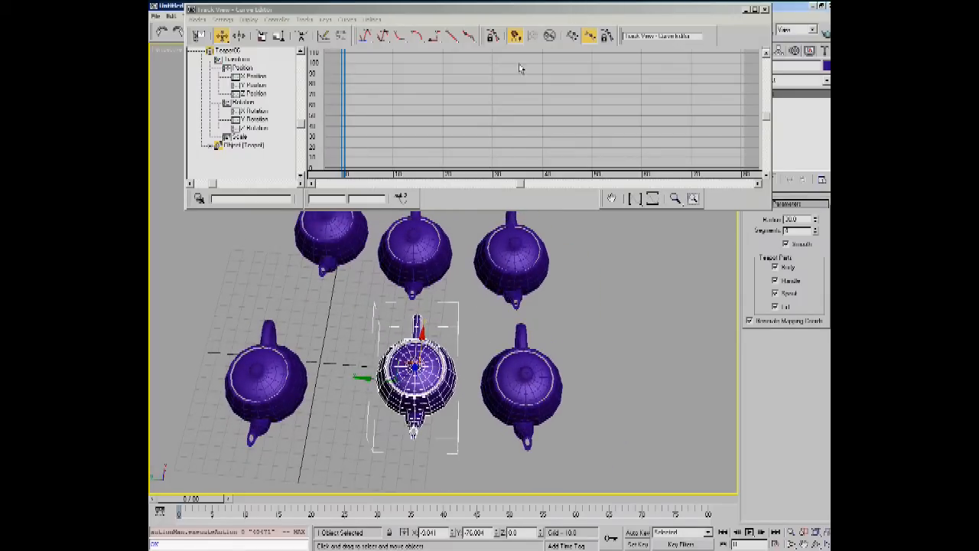
{"action": "left_click_drag", "start_coordinate": [497, 11], "coordinate": [455, 95]}
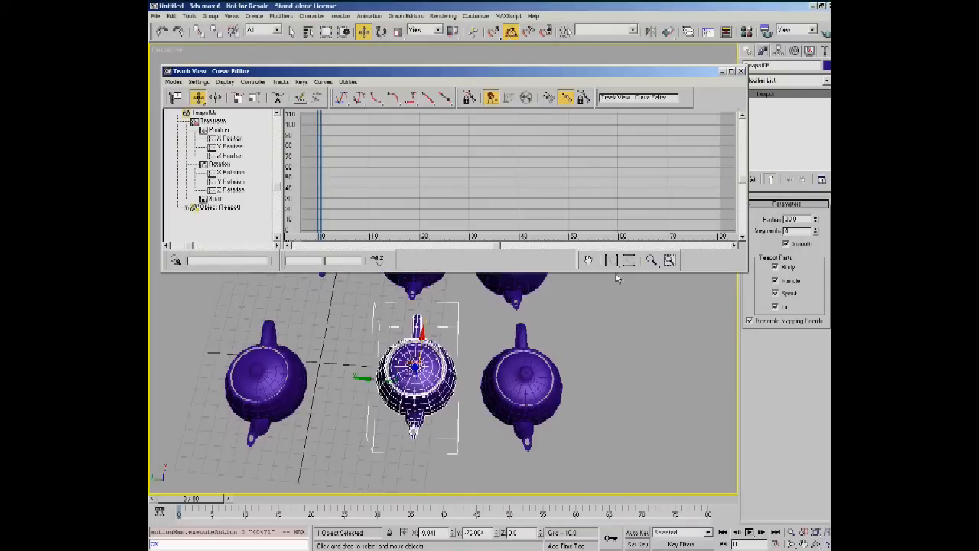
- Turn on Auto Key and, at frame 80, move the selected teapot past its neighbour to about X -5, Y -229
{"action": "left_click", "coordinate": [637, 532]}
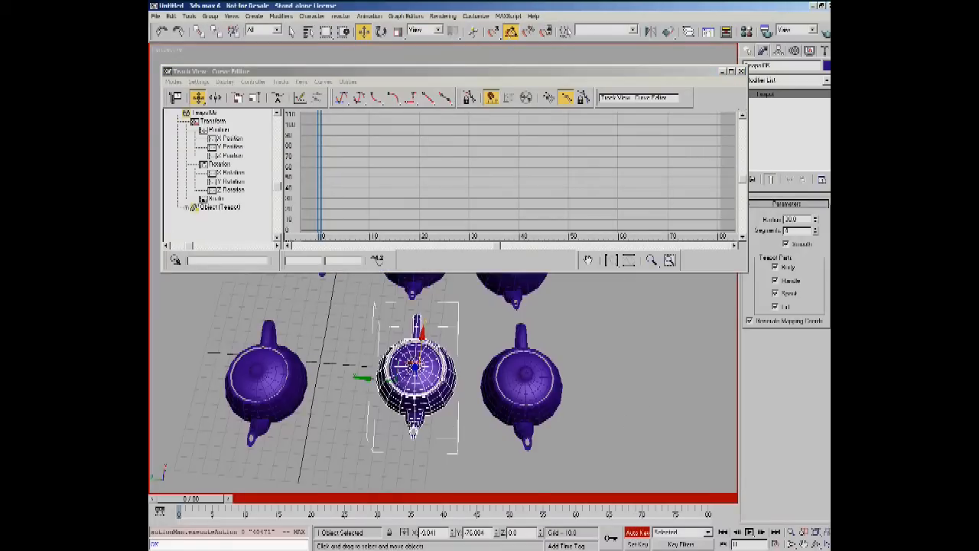
{"action": "left_click_drag", "start_coordinate": [213, 499], "coordinate": [726, 497]}
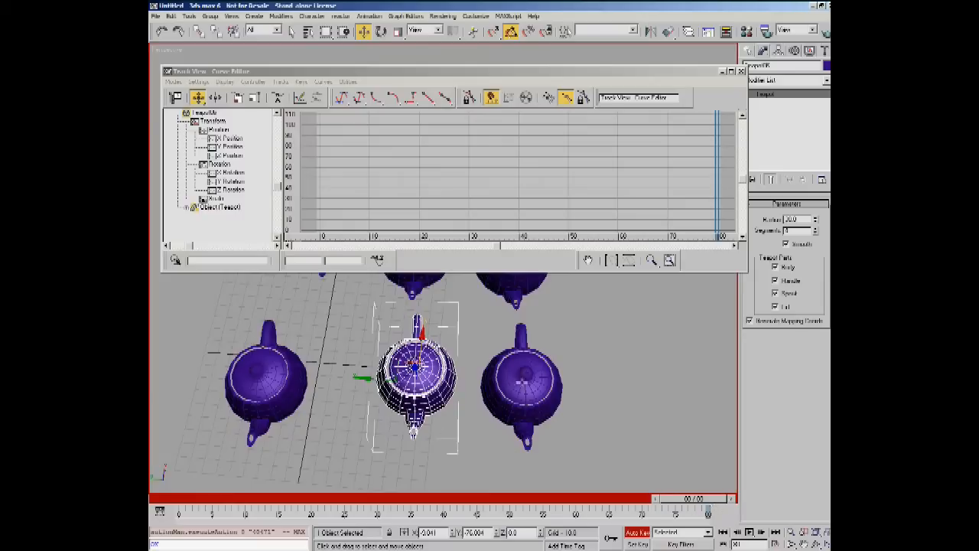
{"action": "left_click_drag", "start_coordinate": [407, 361], "coordinate": [620, 385]}
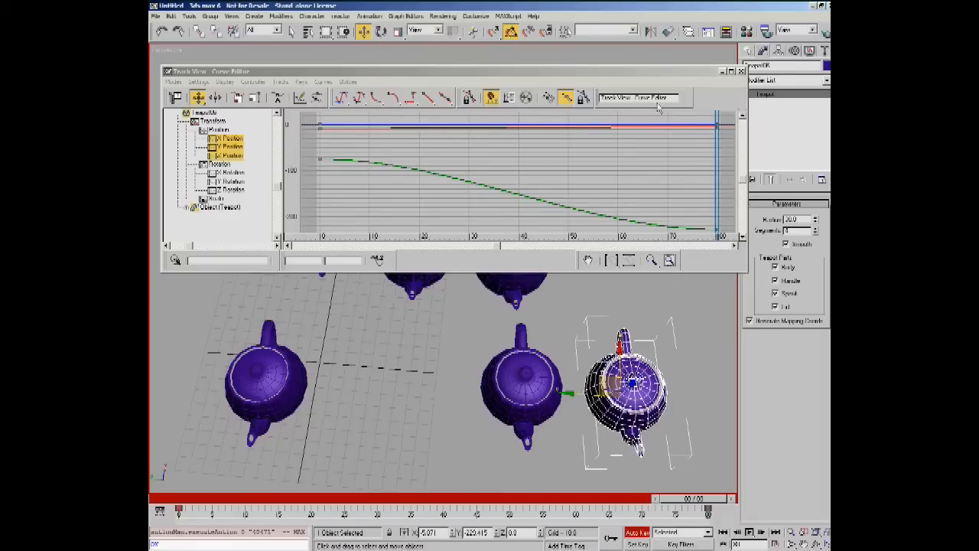
- Key the teapot at frame 39 with a position of about X -52, Y -100, and turn Auto Key off
{"action": "left_click_drag", "start_coordinate": [708, 500], "coordinate": [448, 500]}
{"action": "left_click_drag", "start_coordinate": [503, 375], "coordinate": [439, 427]}
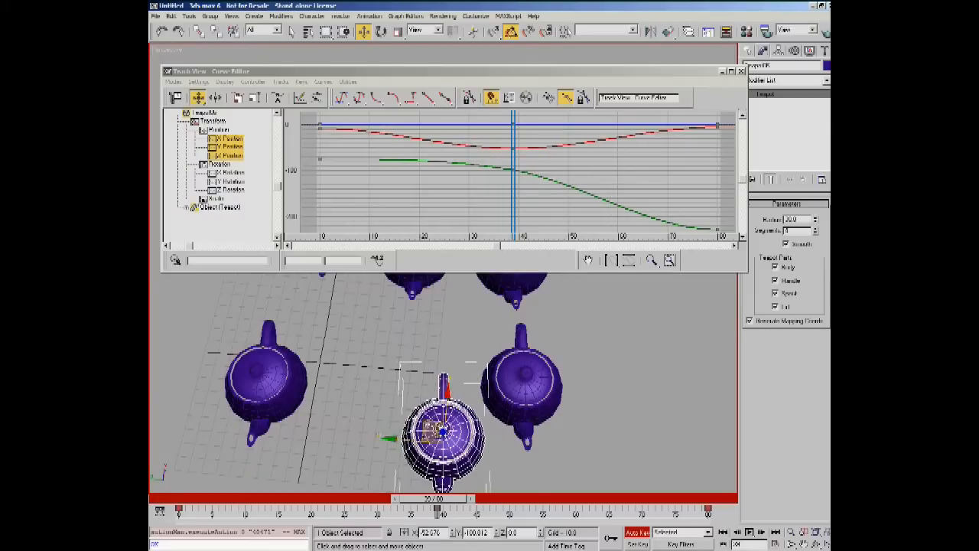
{"action": "left_click", "coordinate": [637, 533]}
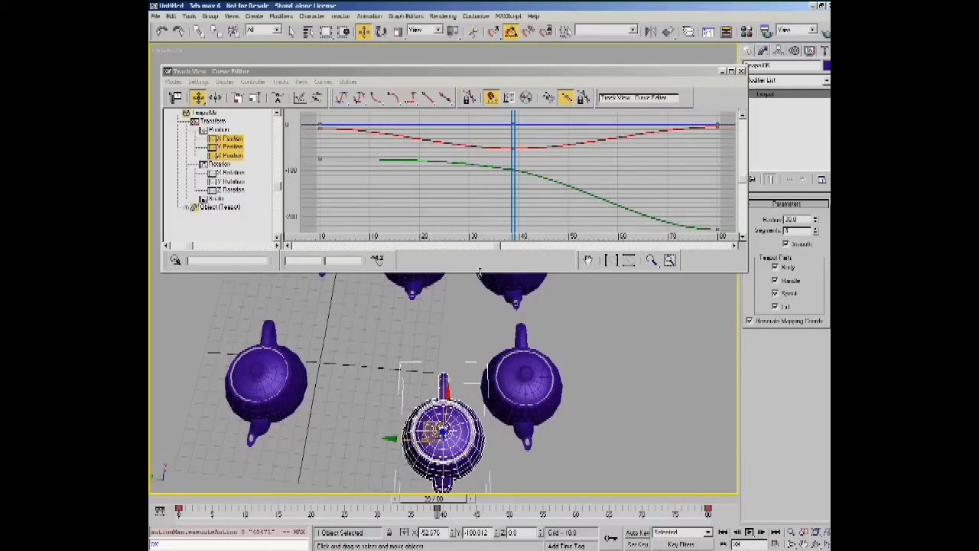
- Scrub through the teapot's motion in the Curve Editor to compare it with the position curves
{"action": "left_click", "coordinate": [470, 149]}
{"action": "left_click_drag", "start_coordinate": [512, 190], "coordinate": [589, 197]}
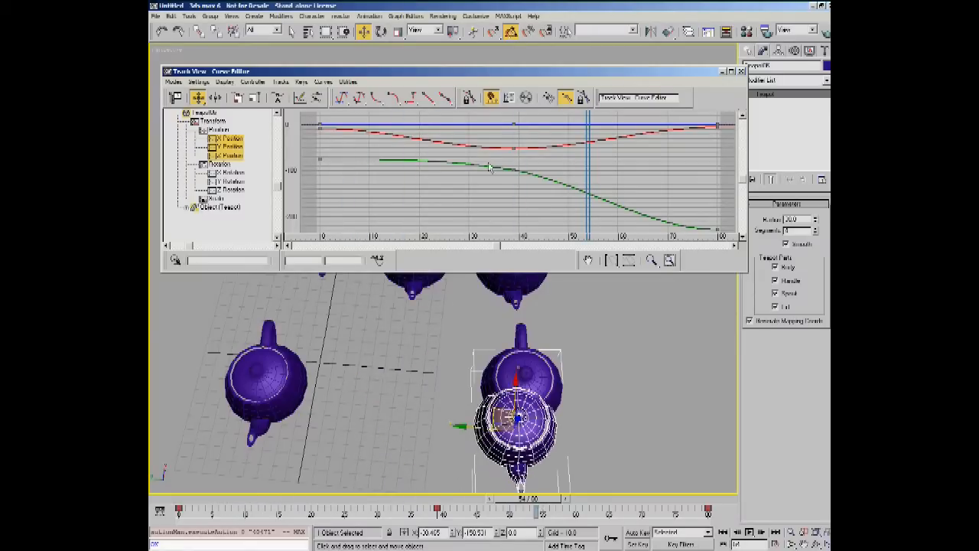
{"action": "left_click_drag", "start_coordinate": [588, 176], "coordinate": [656, 200]}
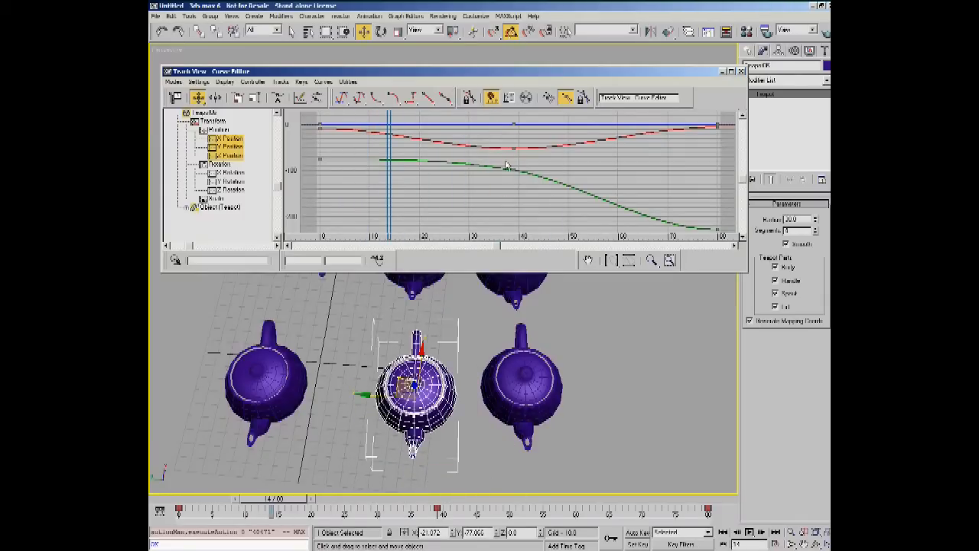
- Lower the middle key of the teapot's Y Position curve to about -122
{"action": "left_click", "coordinate": [319, 159]}
{"action": "left_click", "coordinate": [718, 228]}
{"action": "left_click", "coordinate": [506, 172]}
{"action": "mouse_move", "coordinate": [512, 171]}
{"action": "left_mouse_down"}
{"action": "mouse_move", "coordinate": [504, 191]}
{"action": "mouse_move", "coordinate": [515, 219]}
{"action": "mouse_move", "coordinate": [520, 172]}
{"action": "mouse_move", "coordinate": [428, 171]}
{"action": "mouse_move", "coordinate": [519, 174]}
{"action": "left_mouse_up"}
{"action": "left_click_drag", "start_coordinate": [386, 176], "coordinate": [518, 179]}
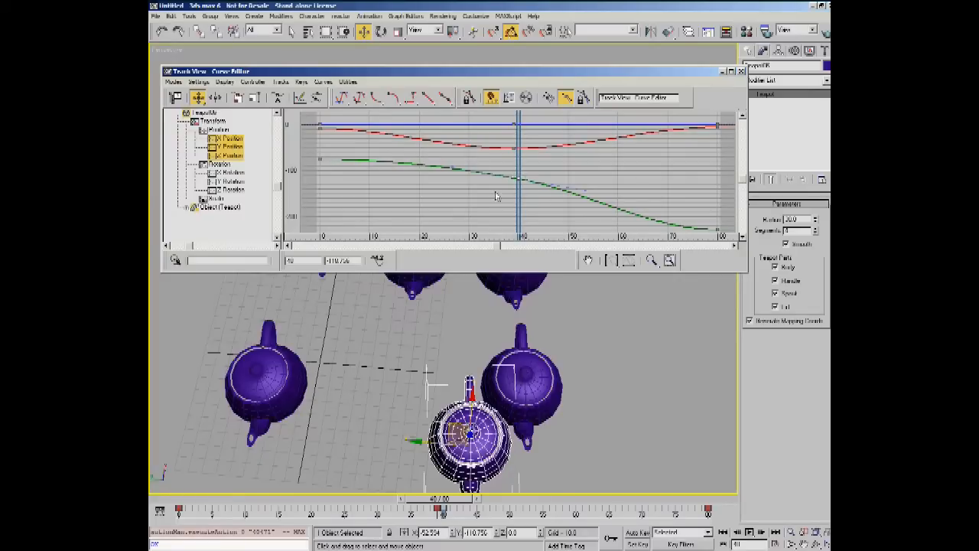
{"action": "mouse_move", "coordinate": [518, 175]}
{"action": "left_mouse_down"}
{"action": "mouse_move", "coordinate": [519, 189]}
{"action": "mouse_move", "coordinate": [517, 180]}
{"action": "left_mouse_up"}
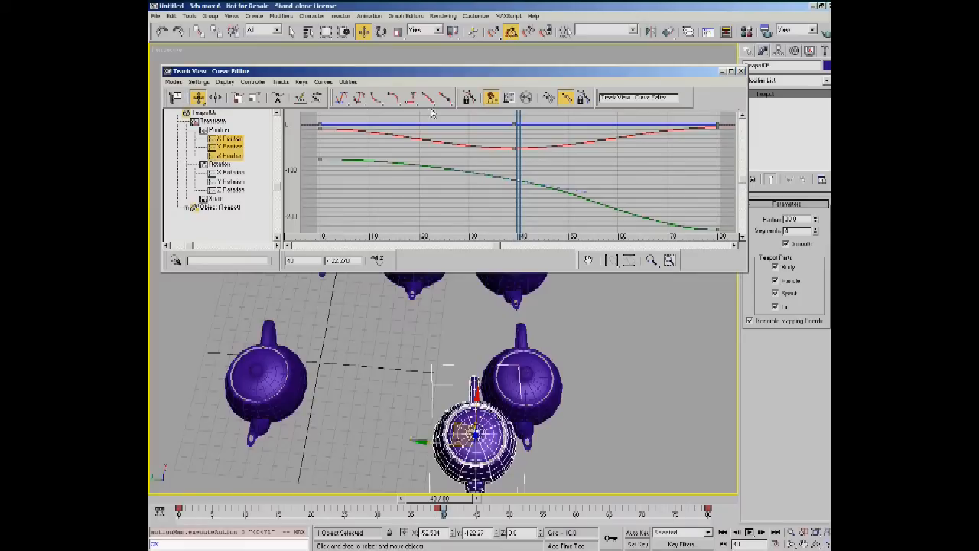
{"action": "left_click", "coordinate": [619, 168]}
{"action": "left_click", "coordinate": [517, 181]}
- Switch the Track View to Dope Sheet mode to view the teapot's keys, and close the window
{"action": "left_click", "coordinate": [173, 82]}
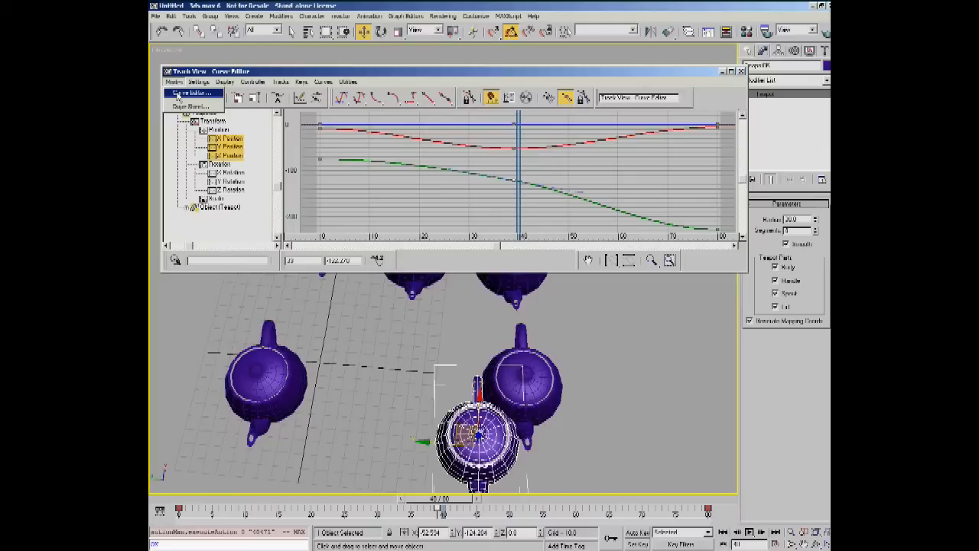
{"action": "left_click", "coordinate": [184, 108]}
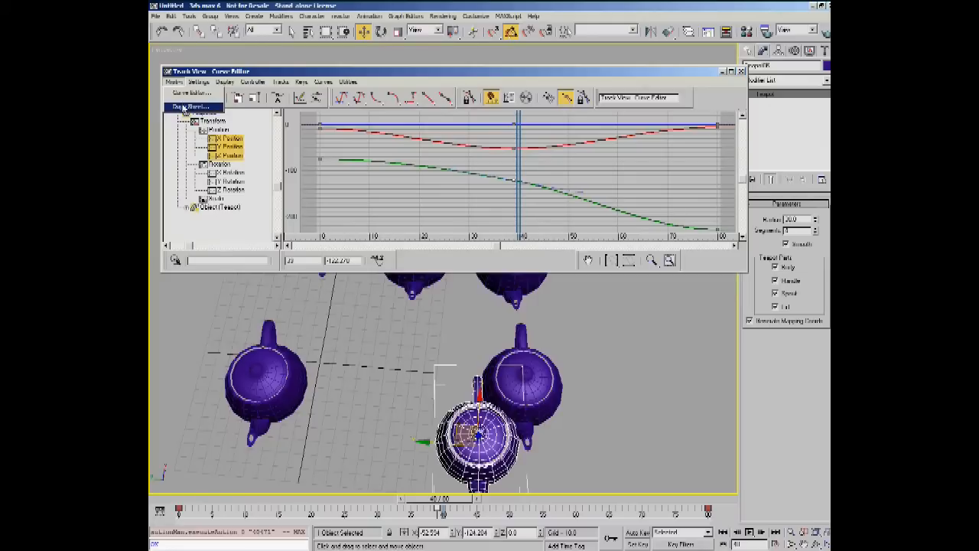
{"action": "left_click", "coordinate": [455, 166]}
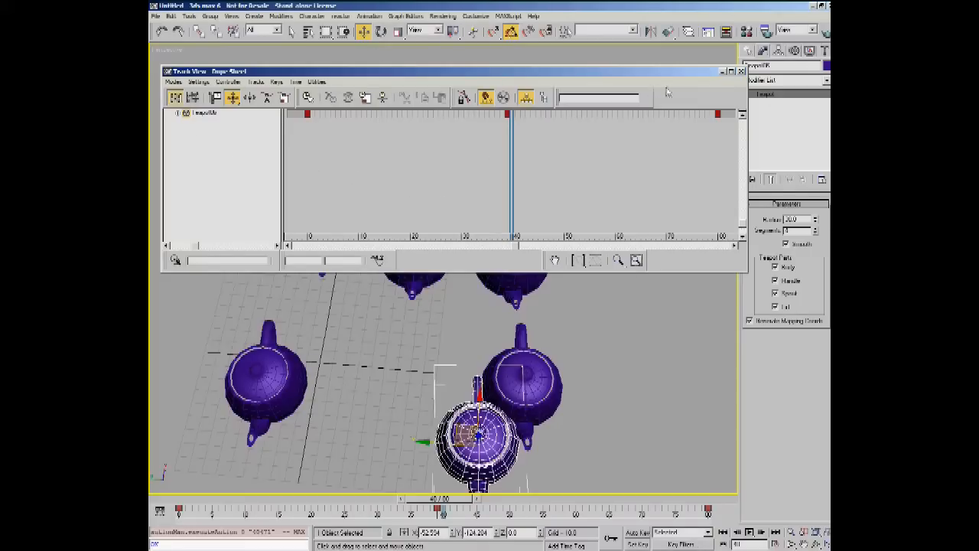
{"action": "left_click", "coordinate": [174, 81]}
{"action": "left_click", "coordinate": [189, 107]}
{"action": "left_click", "coordinate": [741, 71]}
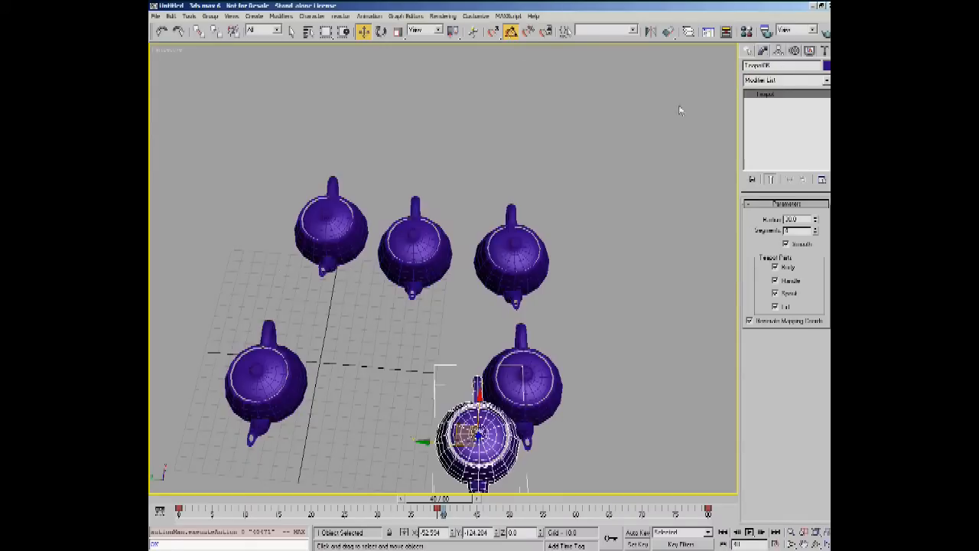
- Open the Material Editor and shift its window slightly aside over the viewport
{"action": "left_click", "coordinate": [749, 32]}
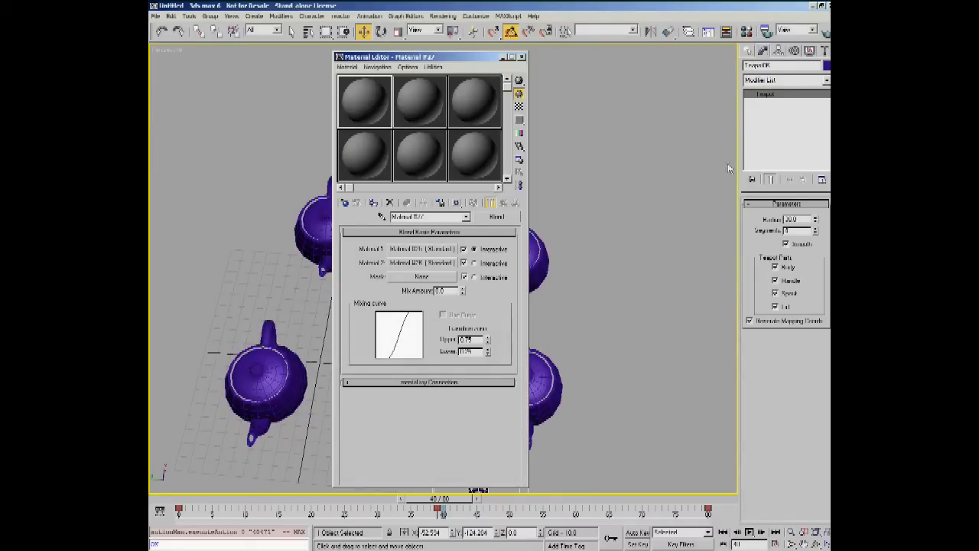
{"action": "left_click_drag", "start_coordinate": [451, 57], "coordinate": [428, 55]}
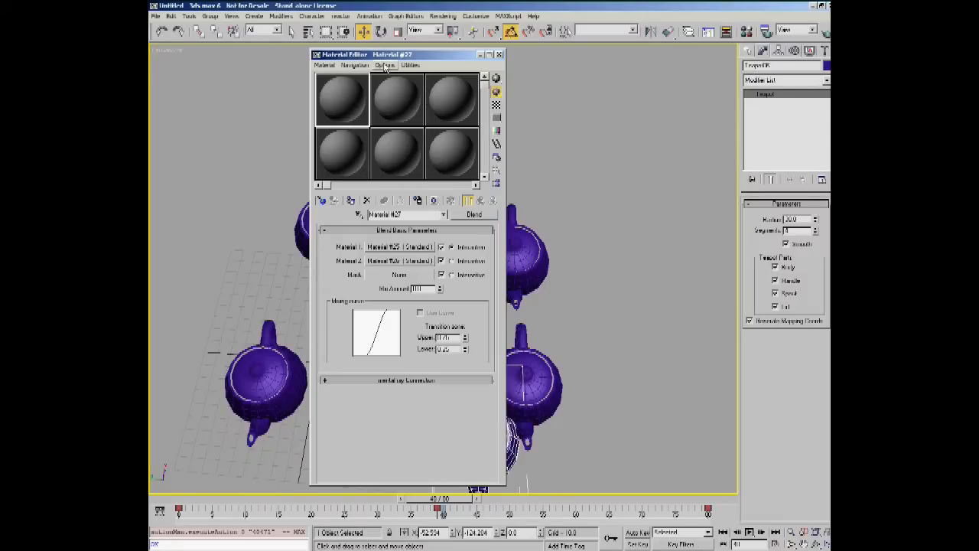
- Shift the Material Editor window slightly and set its sample slots to a 6 X 4 layout
{"action": "left_click_drag", "start_coordinate": [387, 59], "coordinate": [392, 57]}
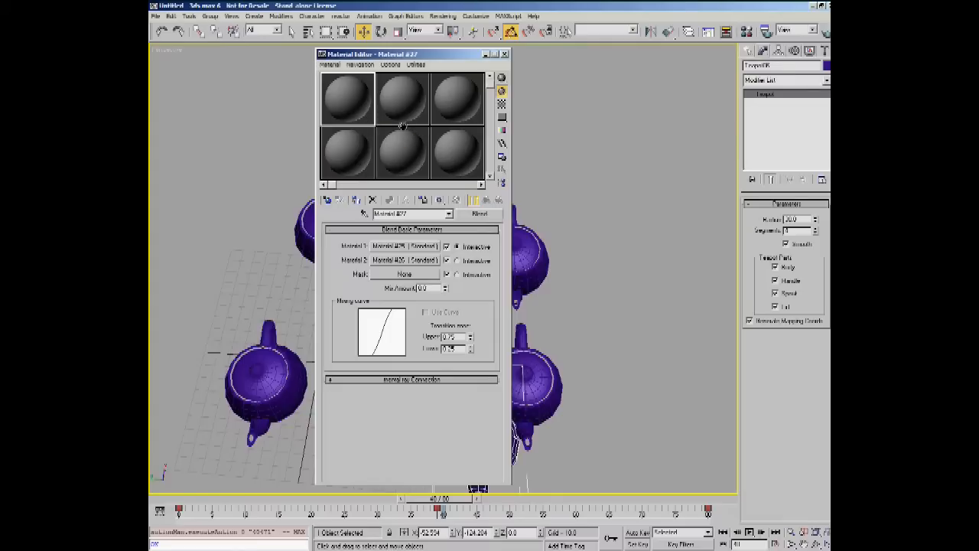
{"action": "left_click_drag", "start_coordinate": [402, 125], "coordinate": [512, 160]}
{"action": "left_click", "coordinate": [502, 158]}
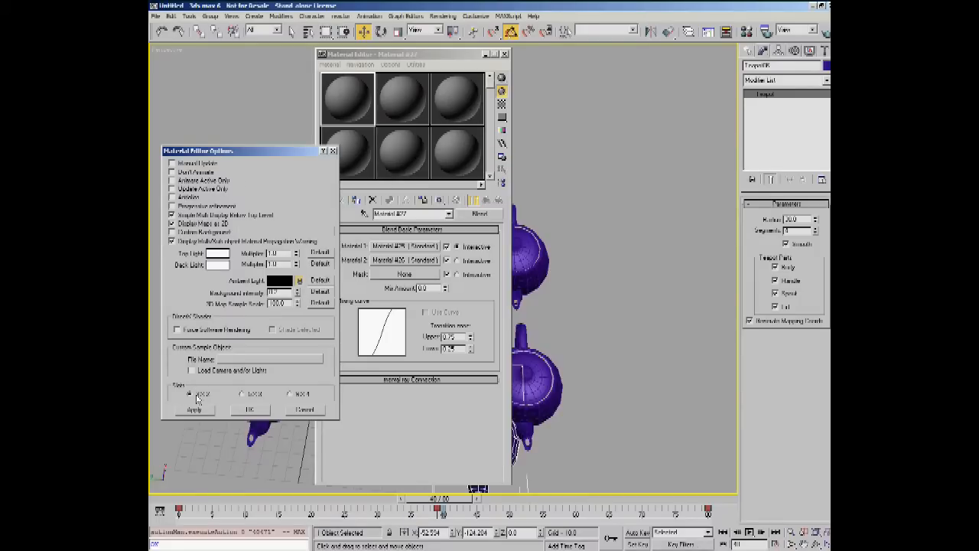
{"action": "left_click", "coordinate": [295, 395]}
{"action": "left_click", "coordinate": [254, 409]}
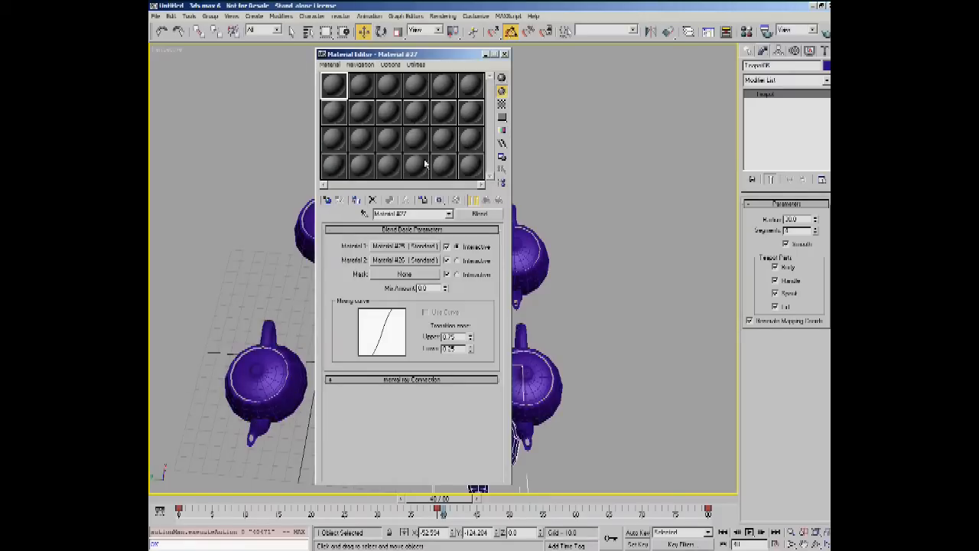
- Dismiss the material preview settings and set the sample slots back to a 3 X 2 layout
{"action": "left_click", "coordinate": [502, 144]}
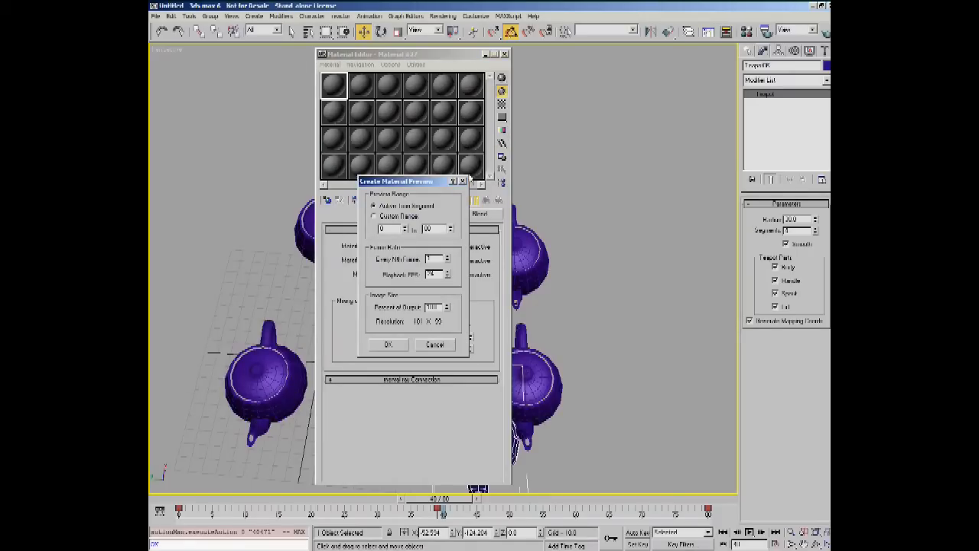
{"action": "left_click", "coordinate": [464, 181]}
{"action": "left_click", "coordinate": [502, 157]}
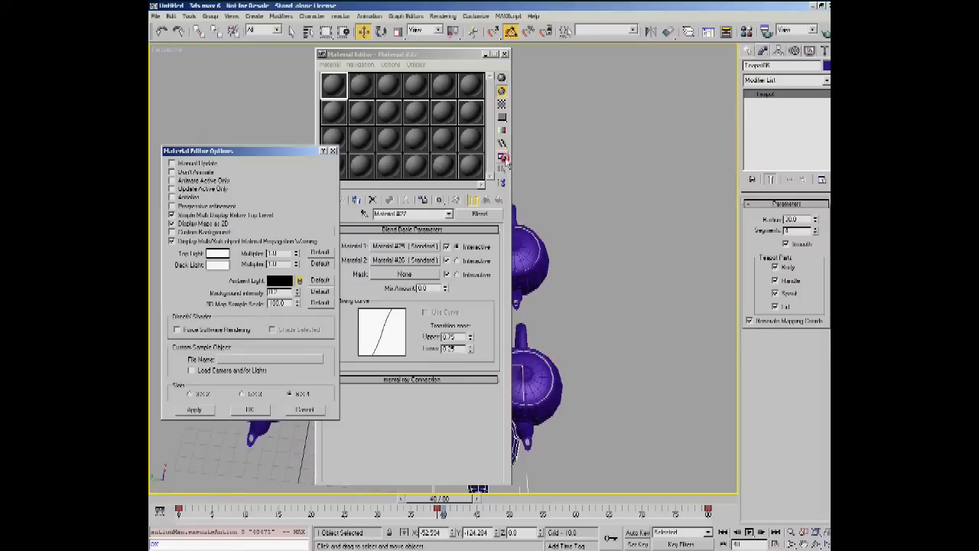
{"action": "left_click", "coordinate": [197, 393]}
{"action": "left_click", "coordinate": [249, 409]}
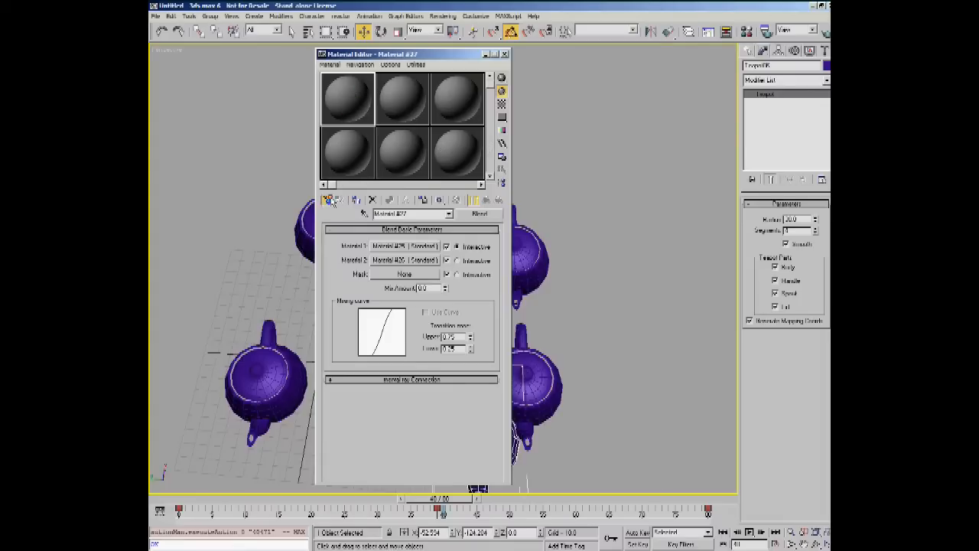
- Replace the Blend material in the first sample slot with a Standard material and close the Material/Map Browser
{"action": "left_click", "coordinate": [327, 200]}
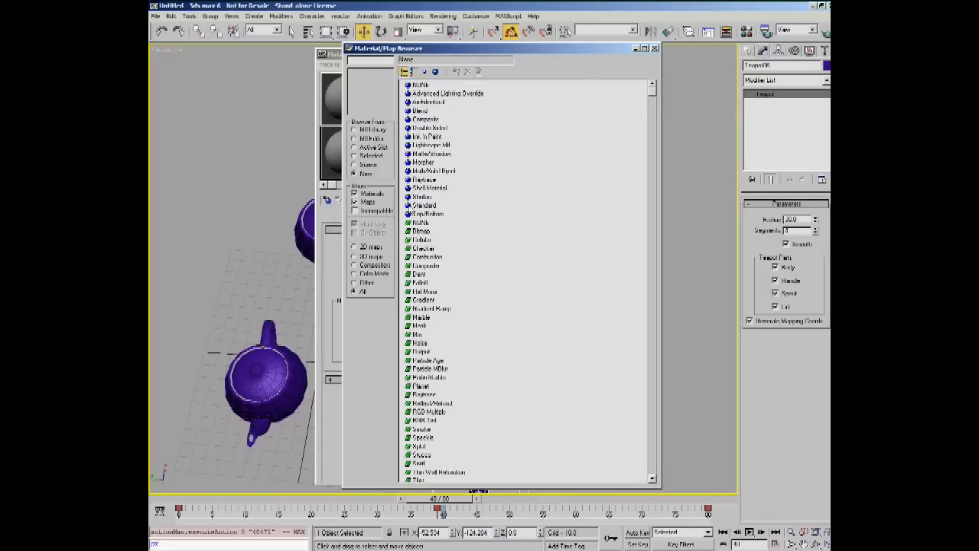
{"action": "double_click", "coordinate": [423, 205]}
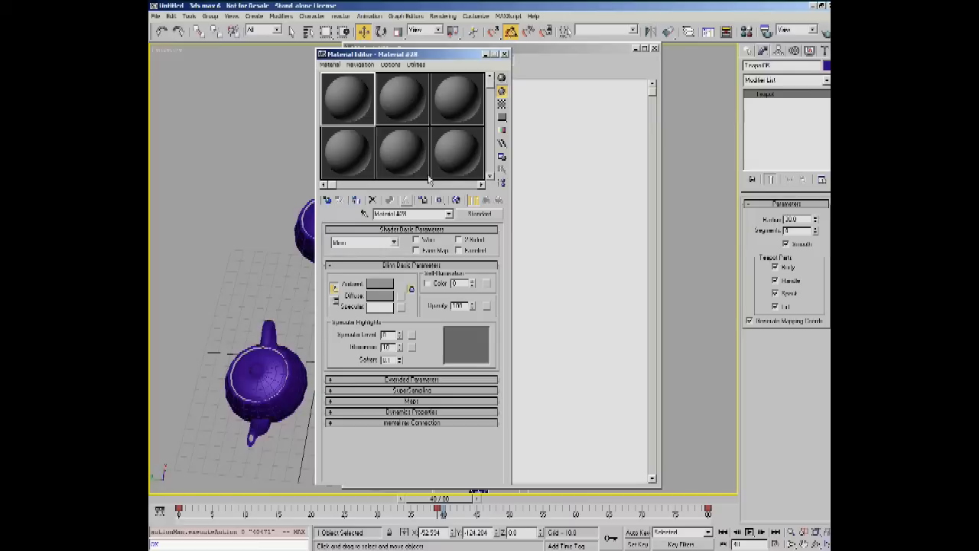
{"action": "left_click", "coordinate": [654, 49]}
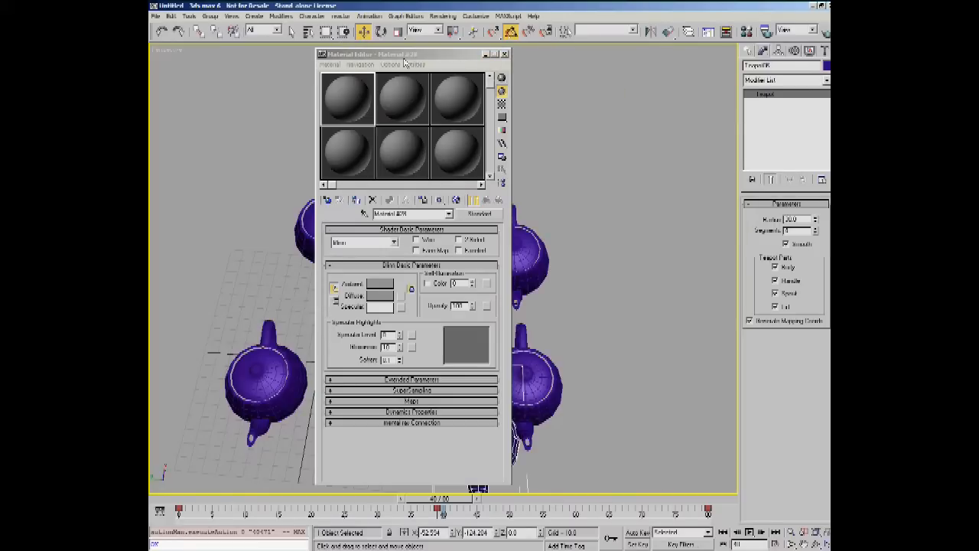
- Give the material a teal-green diffuse color and raise its specular level and glossiness
{"action": "left_click", "coordinate": [376, 298]}
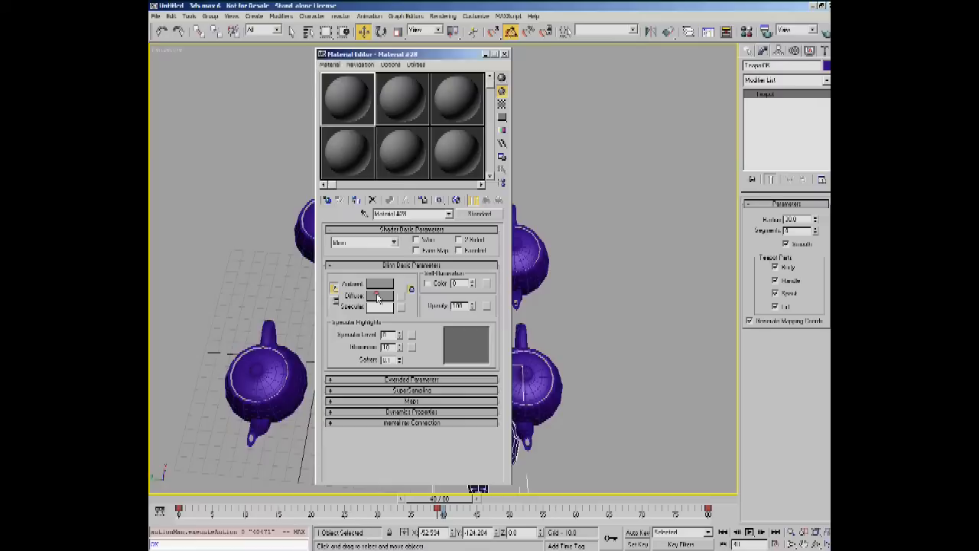
{"action": "left_click_drag", "start_coordinate": [447, 47], "coordinate": [510, 119]}
{"action": "left_click", "coordinate": [461, 150]}
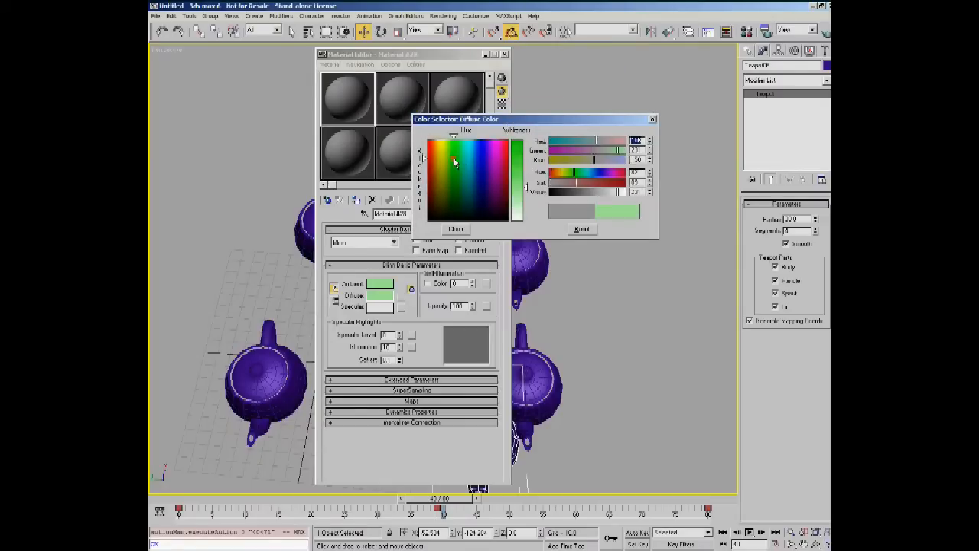
{"action": "left_click", "coordinate": [572, 141]}
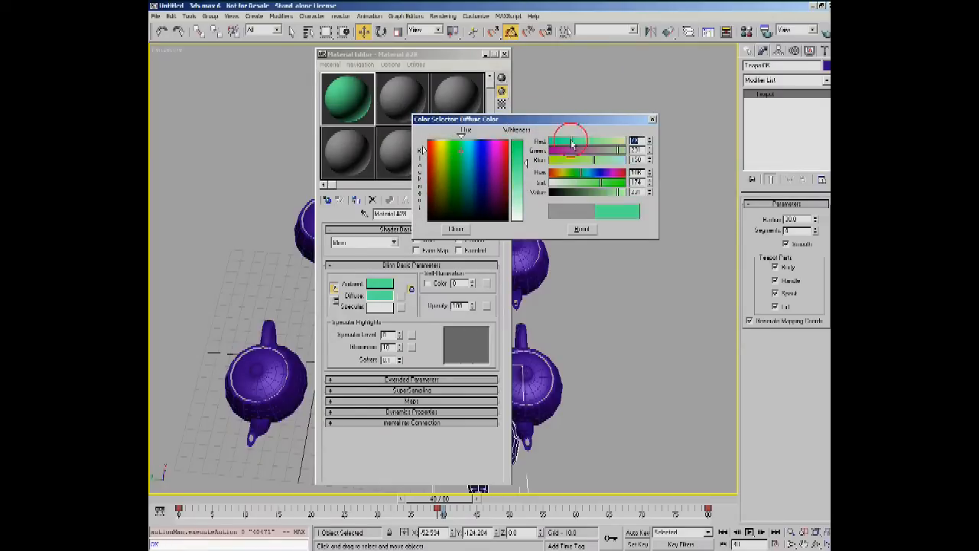
{"action": "left_click", "coordinate": [455, 228]}
{"action": "left_click_drag", "start_coordinate": [399, 334], "coordinate": [395, 294]}
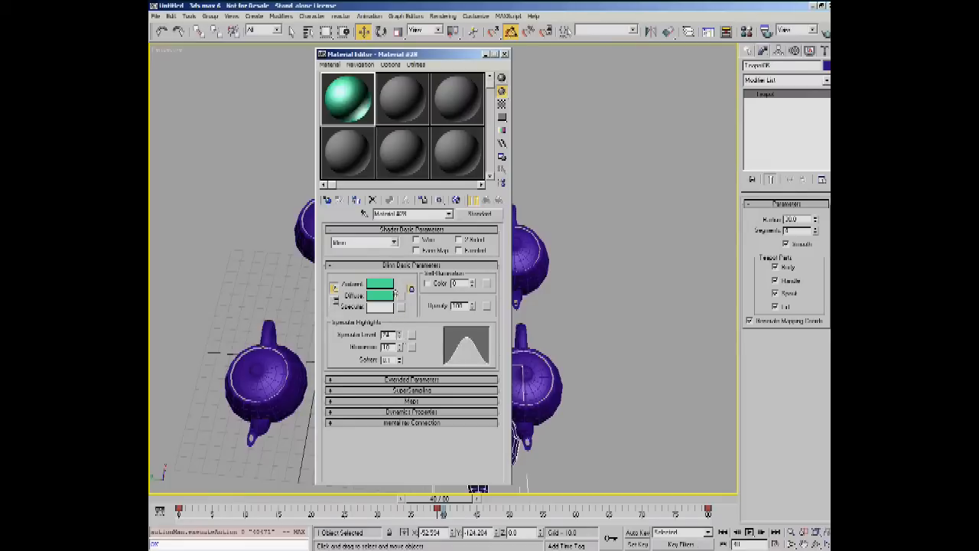
{"action": "left_click_drag", "start_coordinate": [401, 348], "coordinate": [400, 321]}
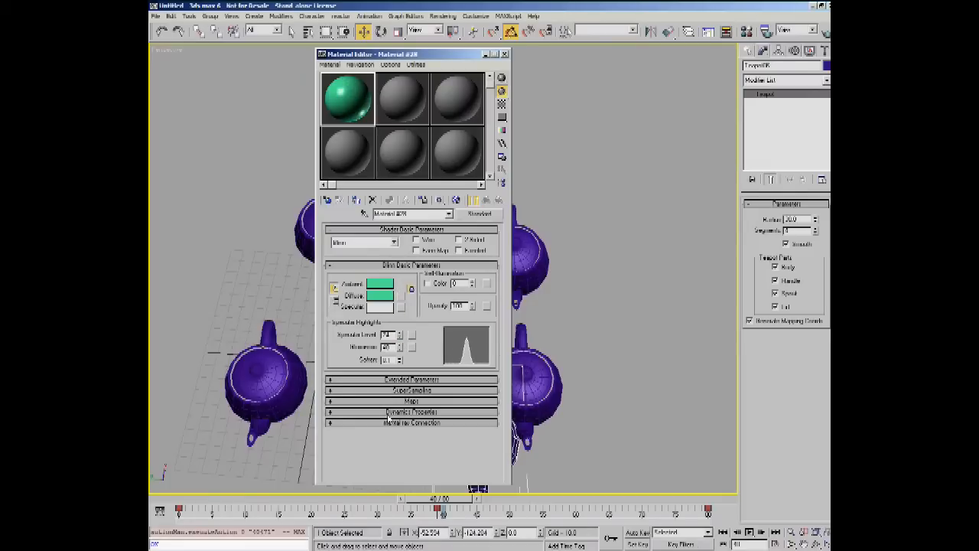
- Assign a Noise map to the material's Bump channel
{"action": "left_click", "coordinate": [395, 402]}
{"action": "scroll", "coordinate": [372, 406], "scroll_direction": "down", "scroll_amount": 5}
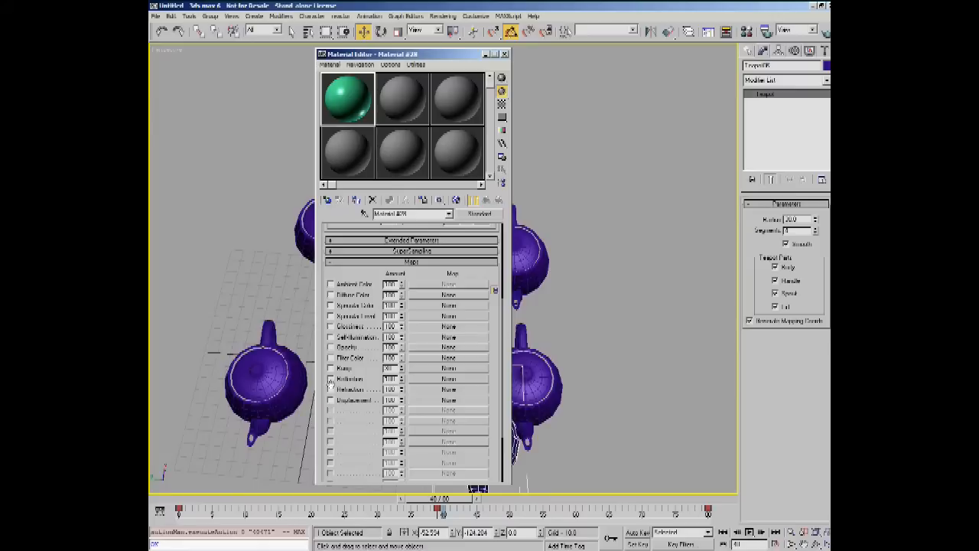
{"action": "left_click", "coordinate": [429, 369]}
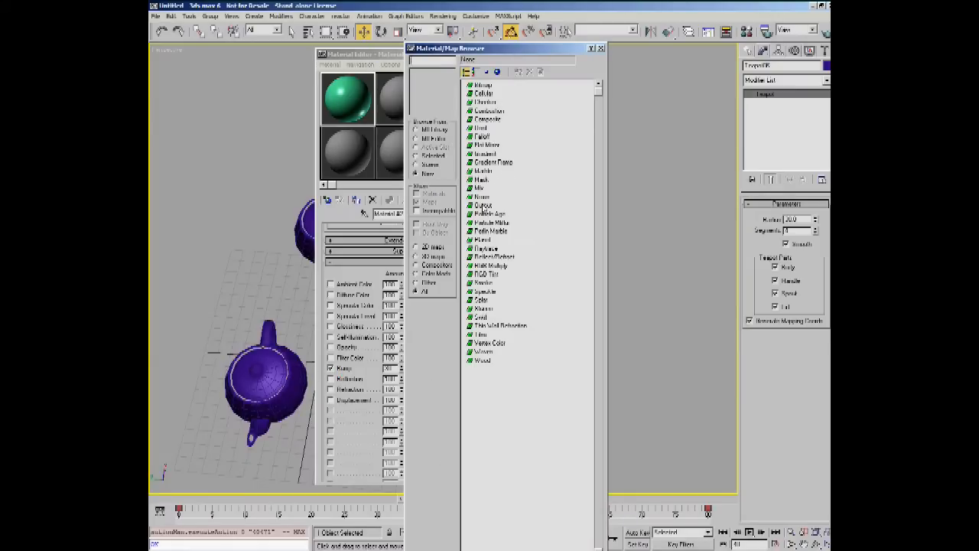
{"action": "double_click", "coordinate": [483, 196]}
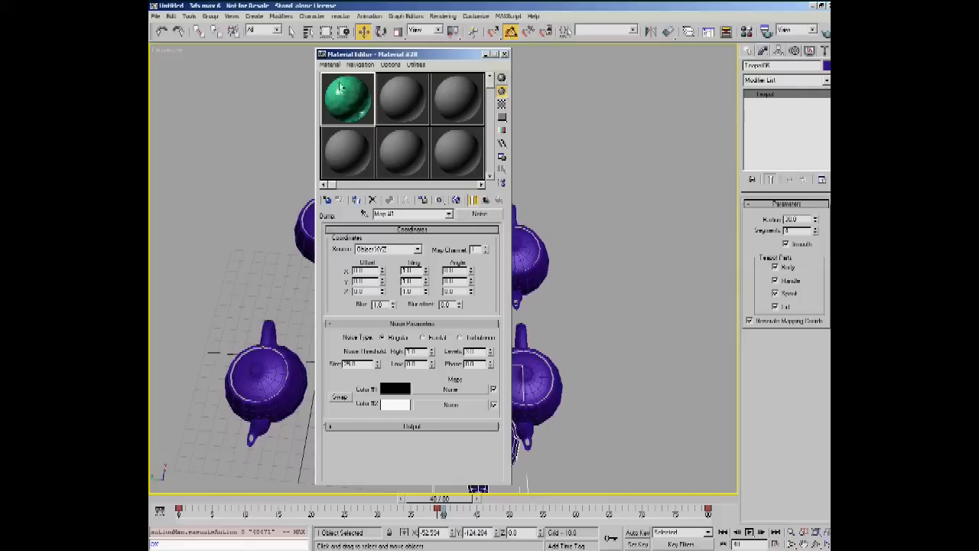
- Set the bump map's noise type to Turbulence, lower its high threshold, and return to the parent material
{"action": "left_click", "coordinate": [436, 338]}
{"action": "left_click", "coordinate": [468, 337]}
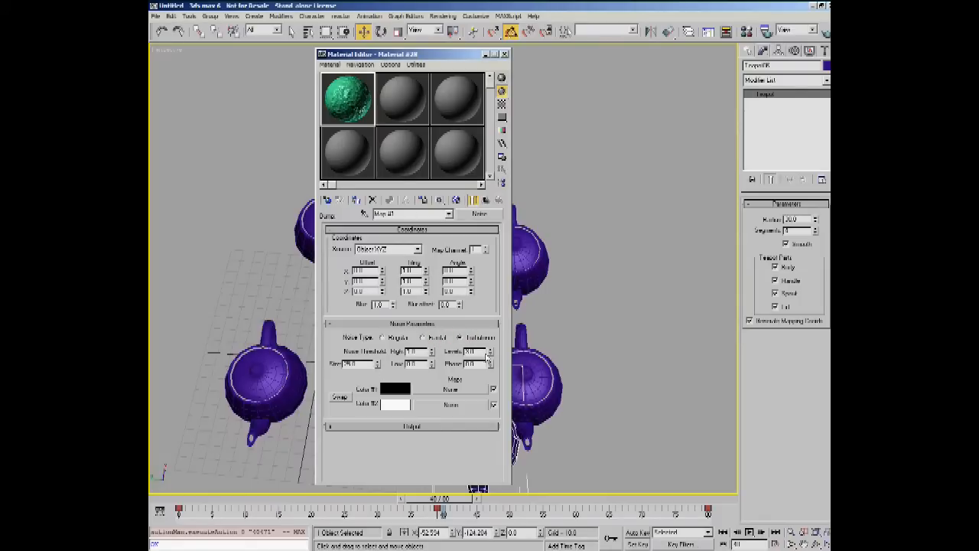
{"action": "left_click_drag", "start_coordinate": [431, 352], "coordinate": [433, 380]}
{"action": "left_click", "coordinate": [486, 201]}
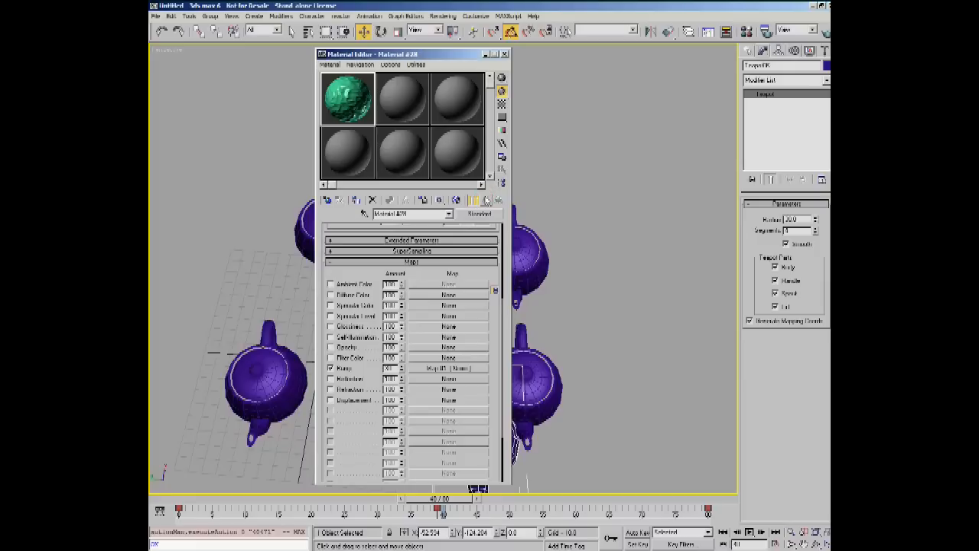
- Enable the Self-Illumination channel, assign it a Marble map, and return to the parent material
{"action": "left_click", "coordinate": [330, 337]}
{"action": "left_click", "coordinate": [448, 337]}
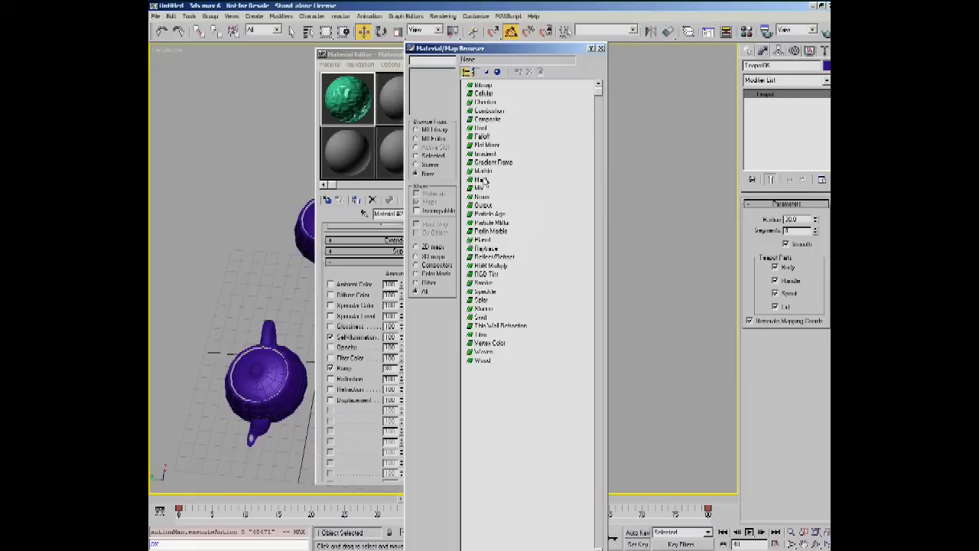
{"action": "double_click", "coordinate": [482, 179]}
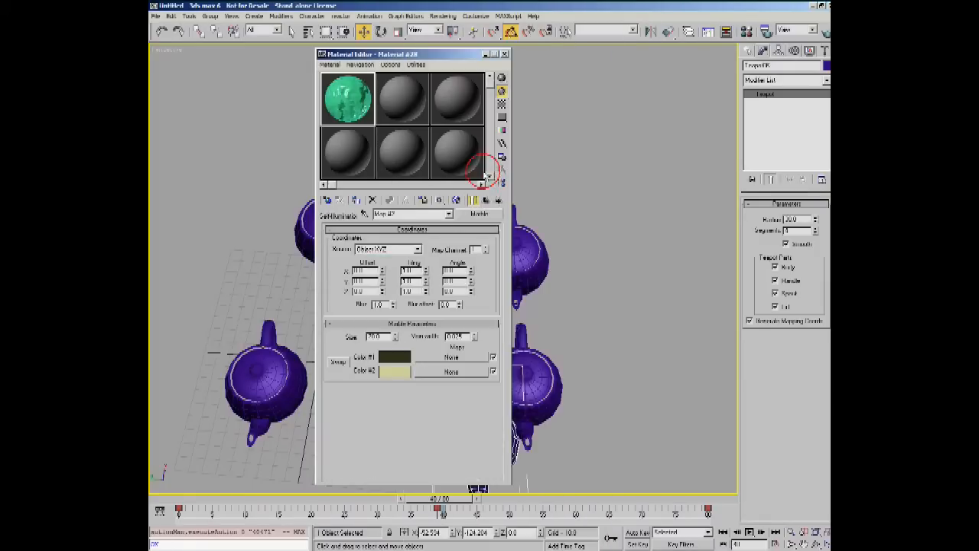
{"action": "left_click", "coordinate": [487, 200]}
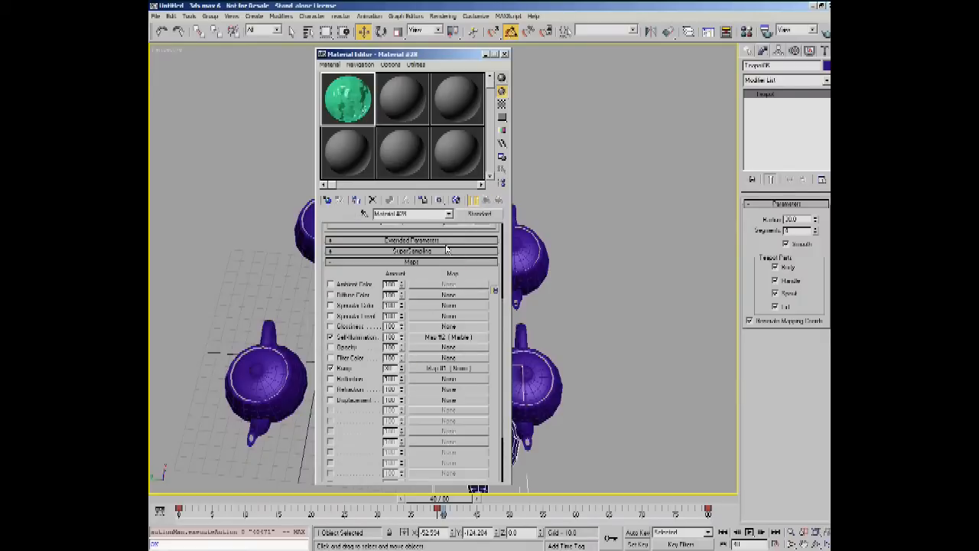
- Turn on the Color option for the material's self-illumination
{"action": "scroll", "coordinate": [486, 289], "scroll_direction": "up", "scroll_amount": 5}
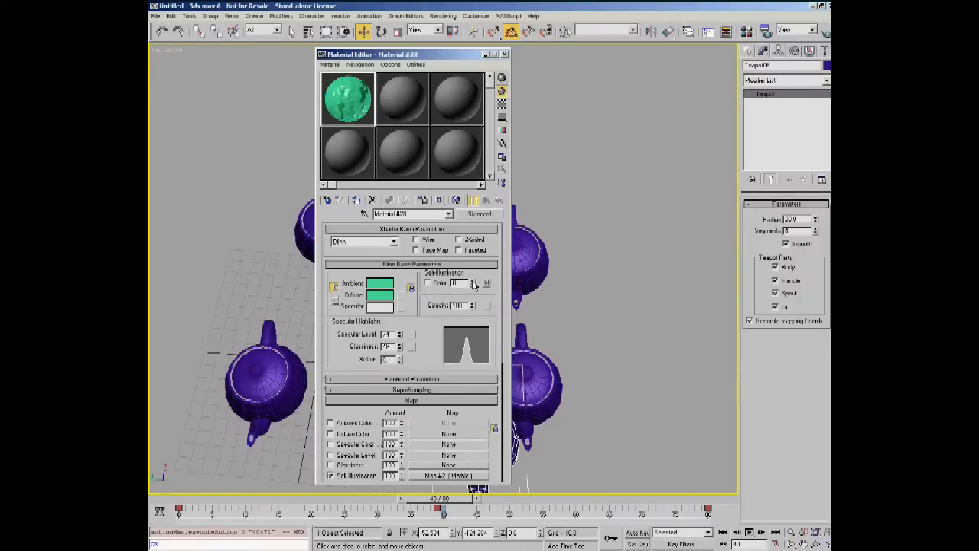
{"action": "left_click", "coordinate": [427, 283]}
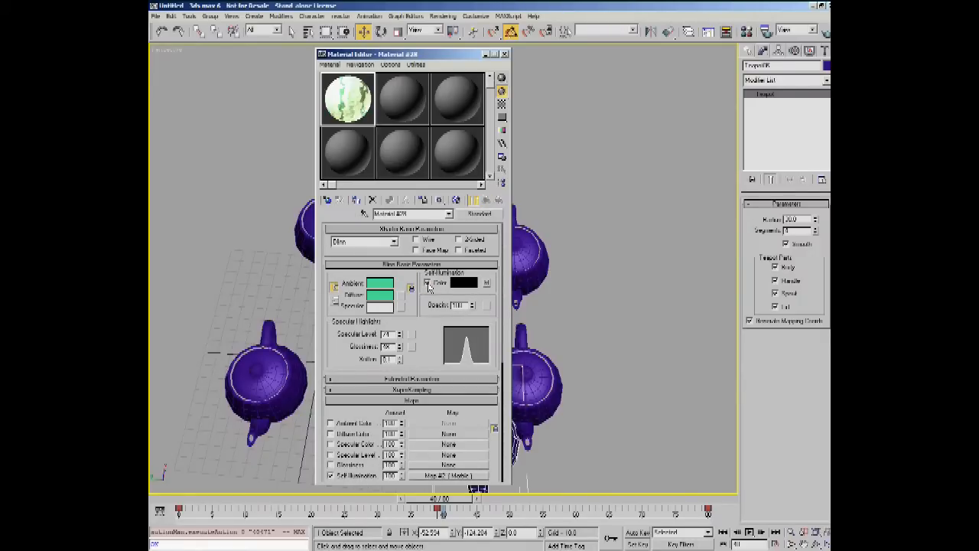
{"action": "scroll", "coordinate": [435, 357], "scroll_direction": "down", "scroll_amount": 3}
{"action": "scroll", "coordinate": [436, 357], "scroll_direction": "up", "scroll_amount": 3}
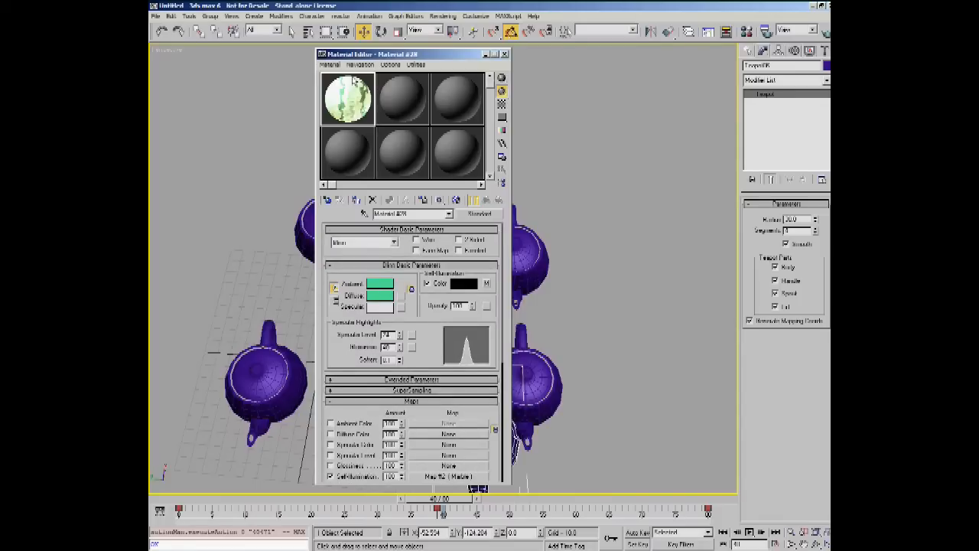
- Disable the Self-Illumination map while keeping the Bump map on, and close the Material Editor
{"action": "left_click_drag", "start_coordinate": [444, 200], "coordinate": [436, 231]}
{"action": "left_click", "coordinate": [332, 367]}
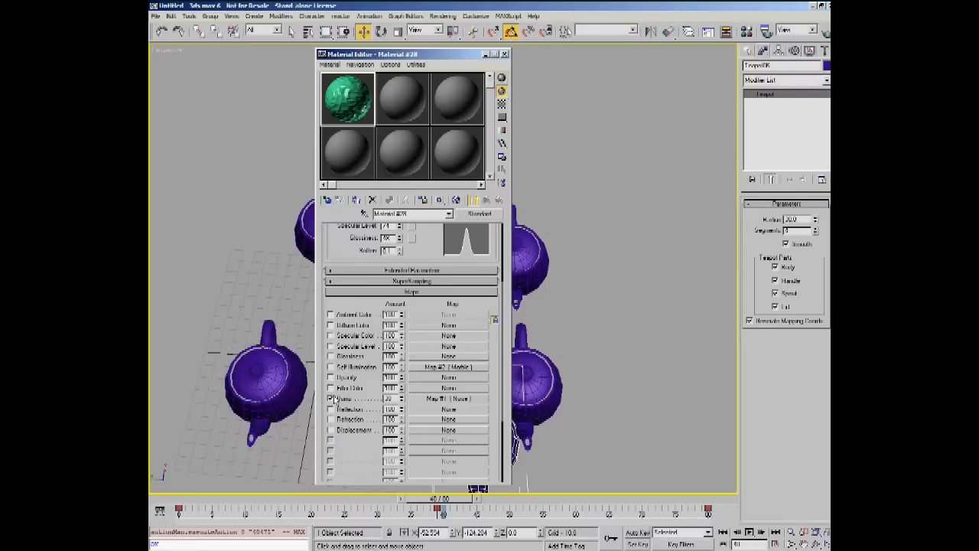
{"action": "left_click_drag", "start_coordinate": [348, 254], "coordinate": [360, 388]}
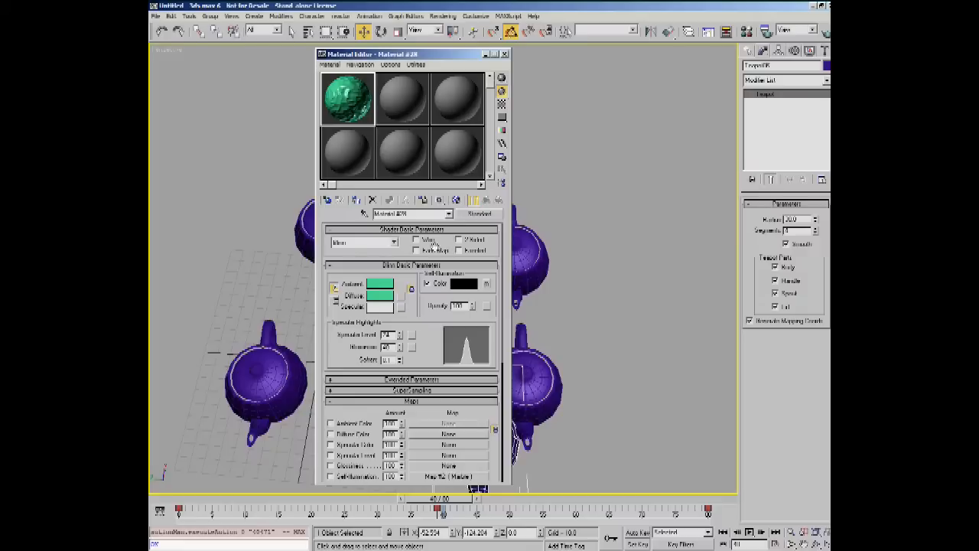
{"action": "left_click", "coordinate": [504, 54]}
- Deselect the teapot and return the animation to frame 0 with all teapots centered in the viewport
{"action": "left_click", "coordinate": [542, 166]}
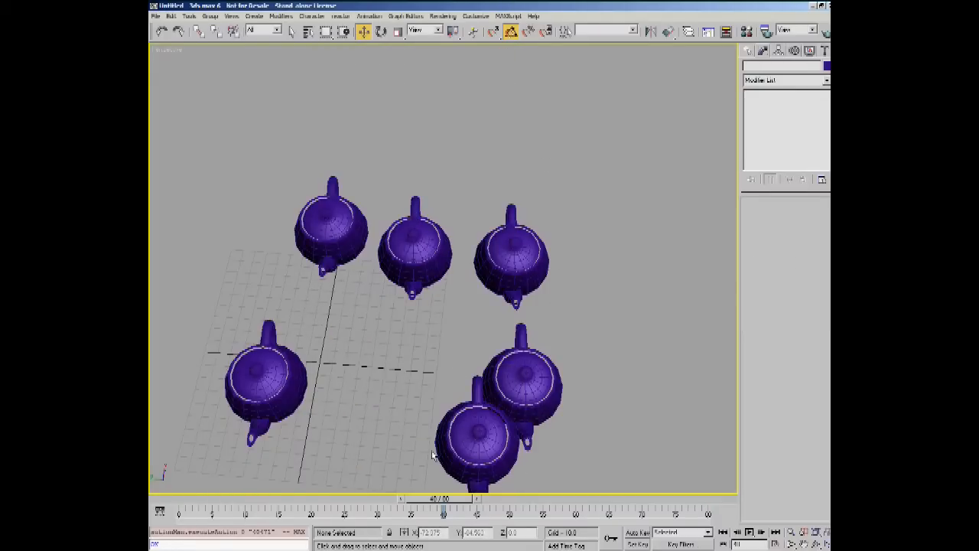
{"action": "left_click_drag", "start_coordinate": [437, 499], "coordinate": [184, 504]}
{"action": "key", "text": "w"}
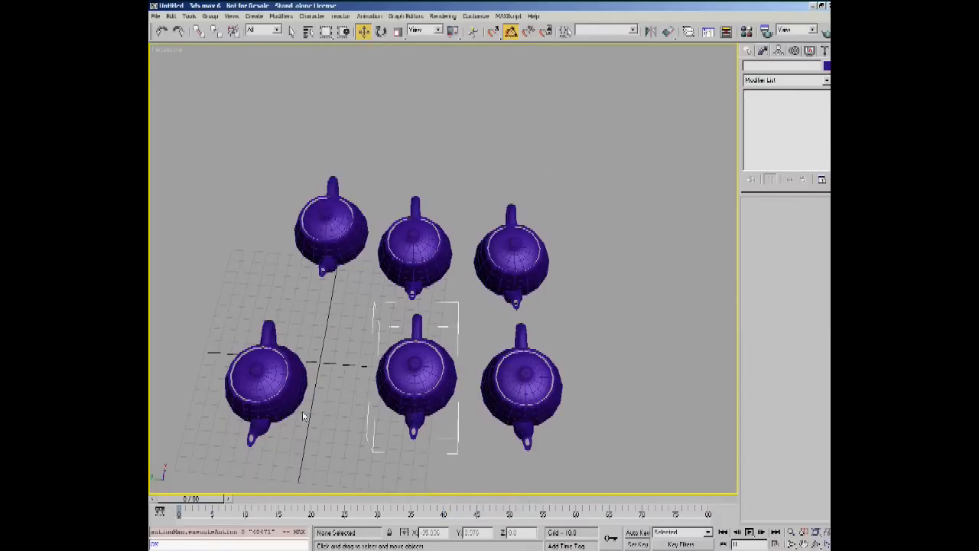
{"action": "middle_click_drag", "start_coordinate": [304, 410], "coordinate": [357, 337]}
- Open Particle View, widen its window across the viewport, and enlarge the event display above the operator list
{"action": "left_click", "coordinate": [453, 100]}
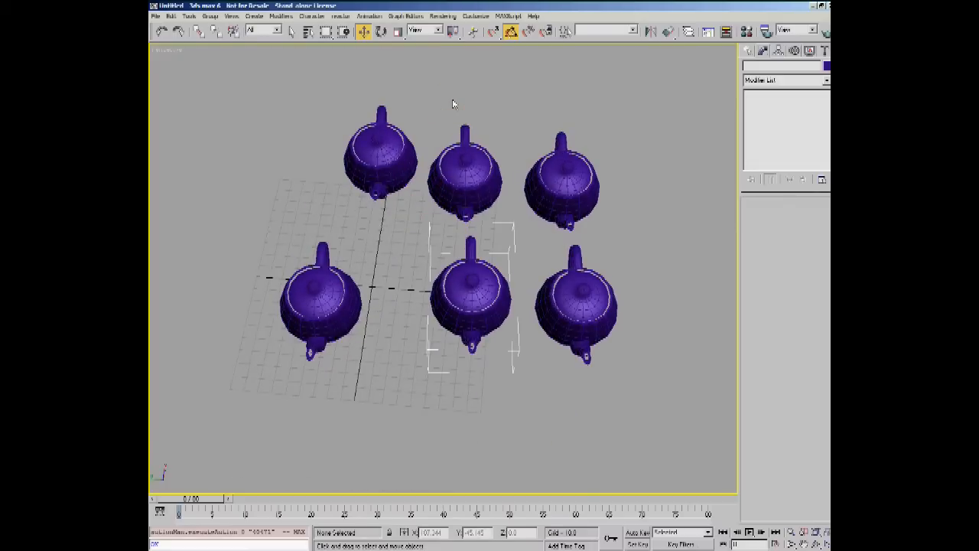
{"action": "key", "text": "6"}
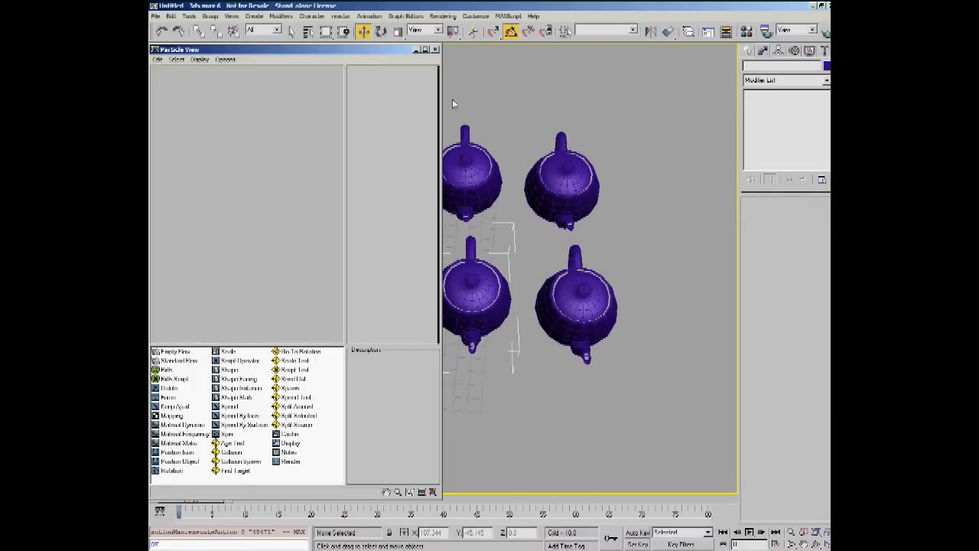
{"action": "left_click_drag", "start_coordinate": [372, 58], "coordinate": [396, 56]}
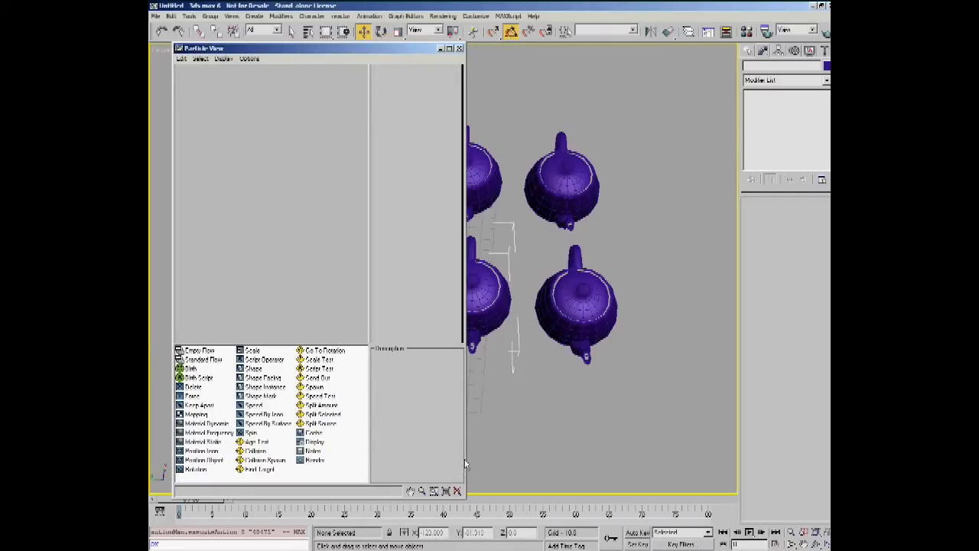
{"action": "left_click_drag", "start_coordinate": [463, 457], "coordinate": [711, 449]}
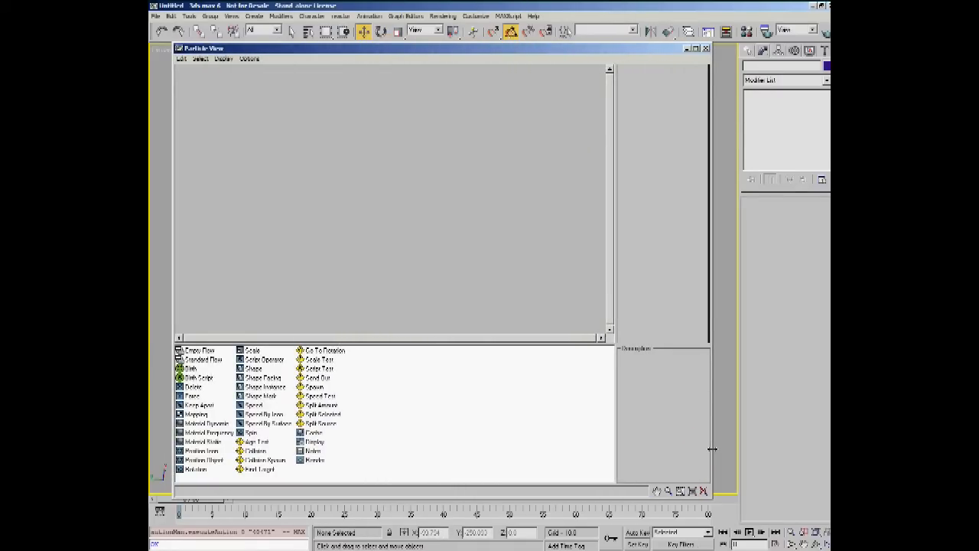
{"action": "left_click_drag", "start_coordinate": [519, 343], "coordinate": [501, 389]}
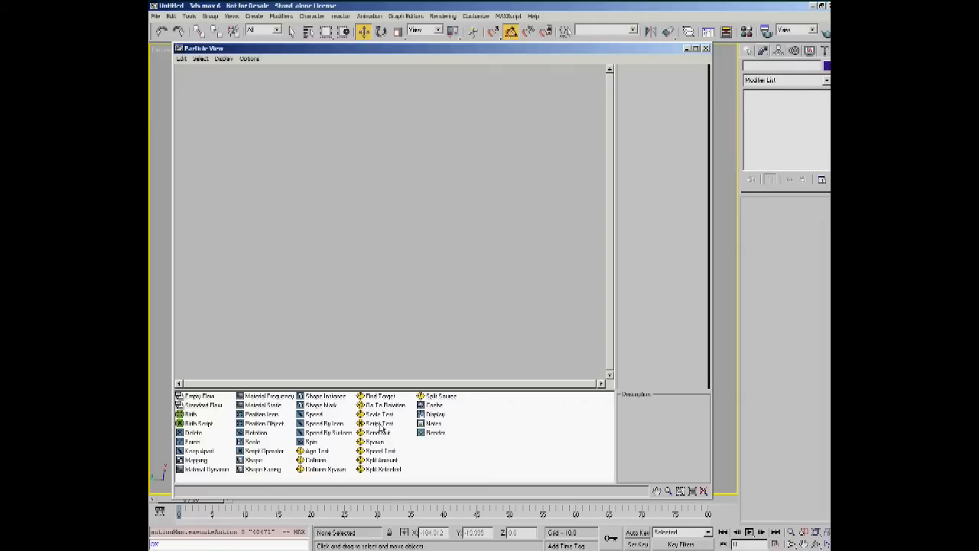
- Review the descriptions of operators and tests in the Particle View depot, including Position Object, Position Icon and Material Static
{"action": "left_click", "coordinate": [254, 424]}
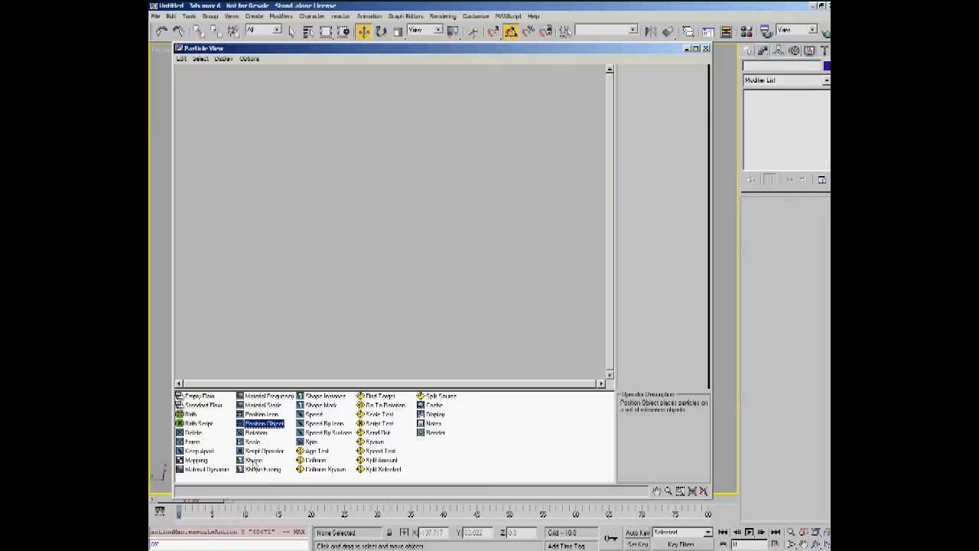
{"action": "left_click", "coordinate": [262, 414]}
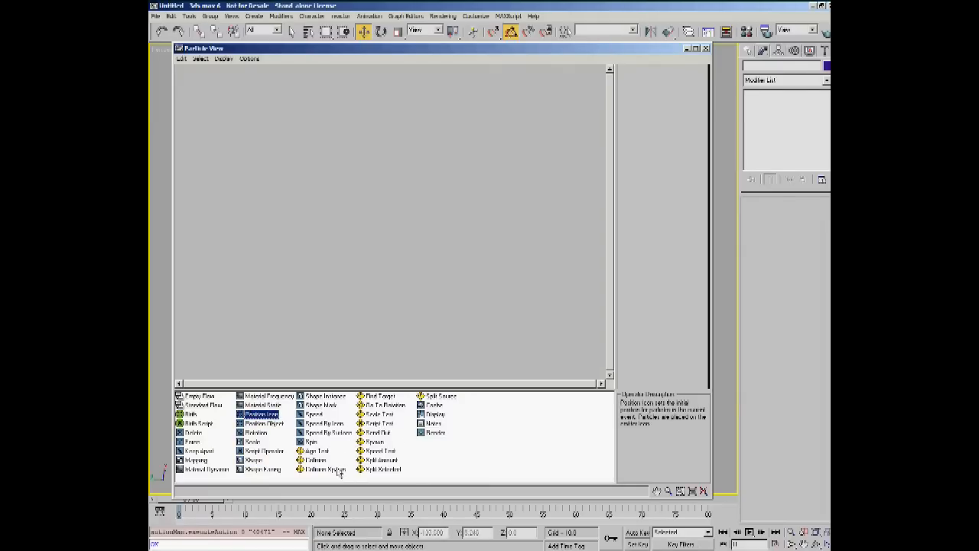
{"action": "left_click", "coordinate": [326, 432]}
{"action": "left_click", "coordinate": [377, 405]}
{"action": "left_click", "coordinate": [377, 432]}
{"action": "left_click", "coordinate": [431, 425]}
{"action": "left_click", "coordinate": [255, 423]}
{"action": "left_click", "coordinate": [253, 405]}
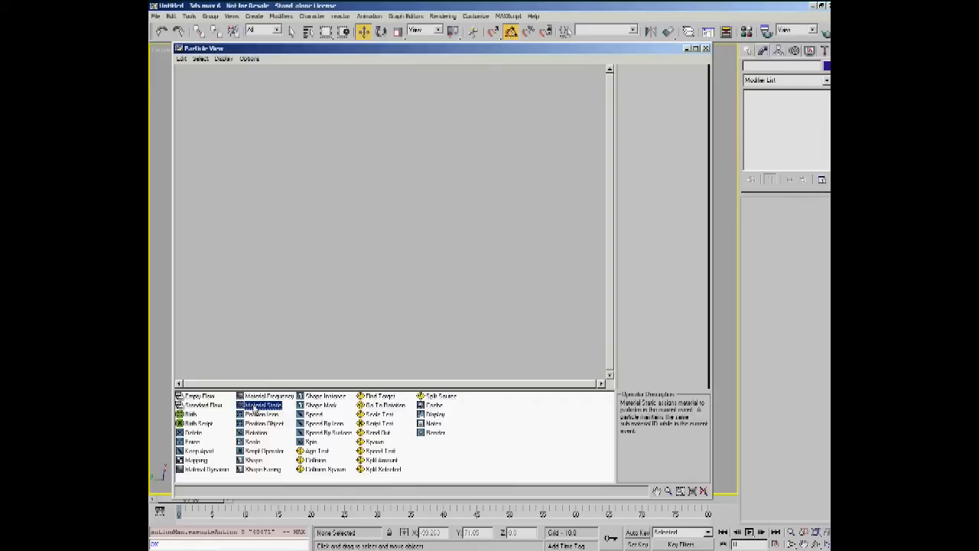
- Add a Standard Flow to the empty event display and reposition its event below and slightly right of the PF Source
{"action": "left_click_drag", "start_coordinate": [203, 405], "coordinate": [425, 104]}
{"action": "left_click_drag", "start_coordinate": [433, 184], "coordinate": [462, 177]}
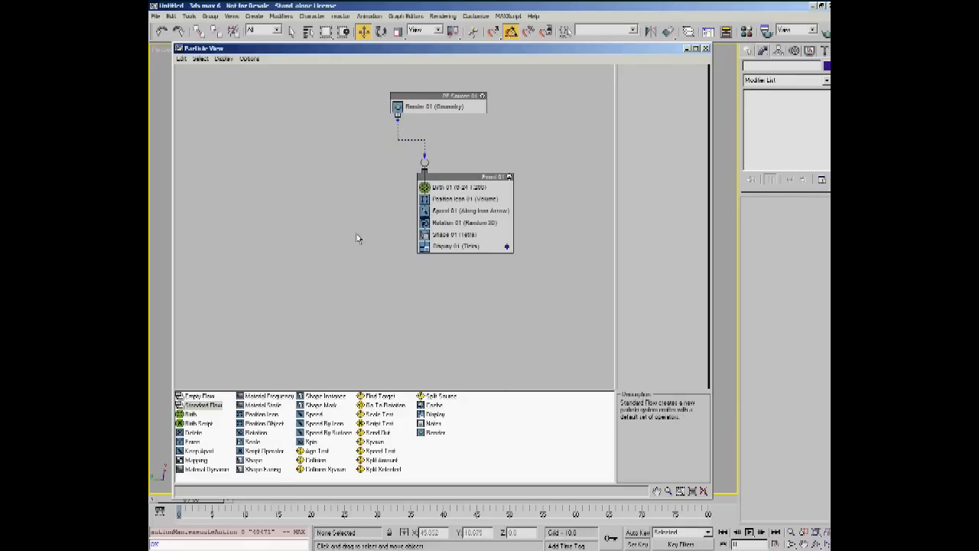
{"action": "middle_click_drag", "start_coordinate": [378, 231], "coordinate": [371, 220]}
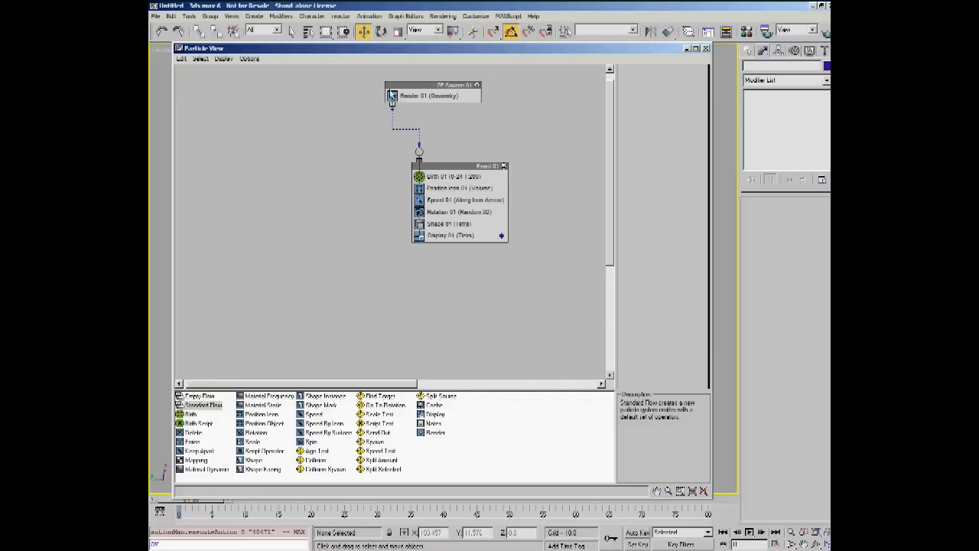
- Examine the parameters of Event 01's Birth, Position Icon, Speed, Rotation, Shape and Display operators in turn
{"action": "left_click", "coordinate": [450, 178]}
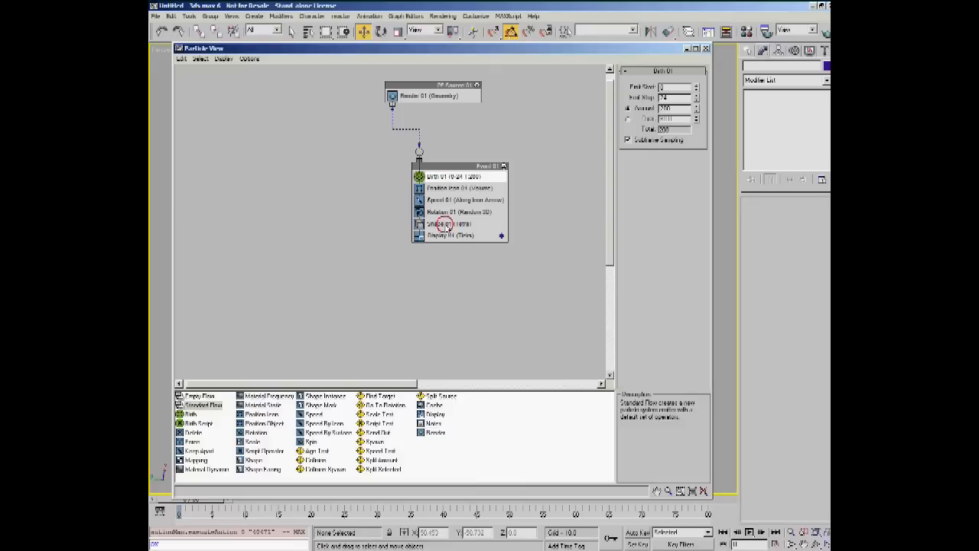
{"action": "left_click", "coordinate": [445, 188]}
{"action": "left_click", "coordinate": [447, 200]}
{"action": "left_click", "coordinate": [449, 212]}
{"action": "left_click", "coordinate": [450, 224]}
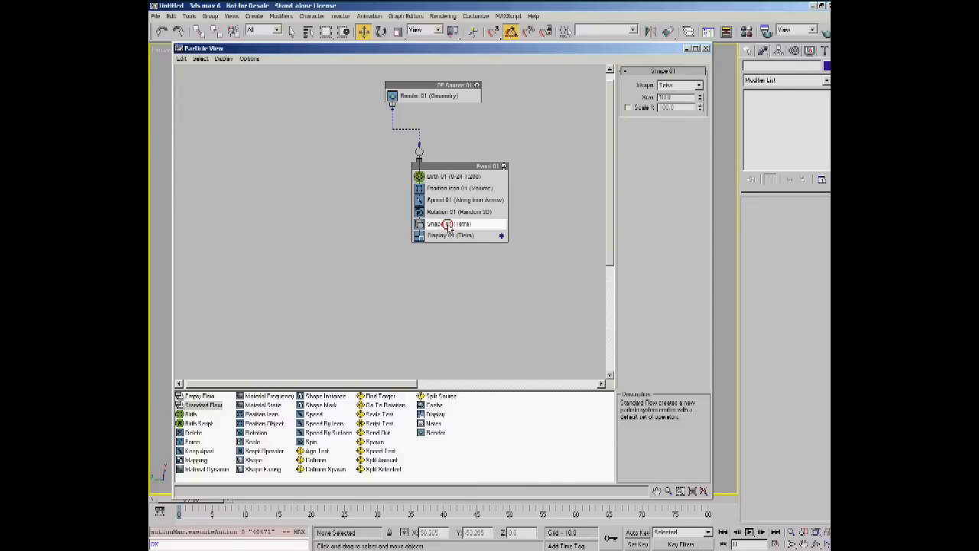
{"action": "left_click", "coordinate": [450, 235]}
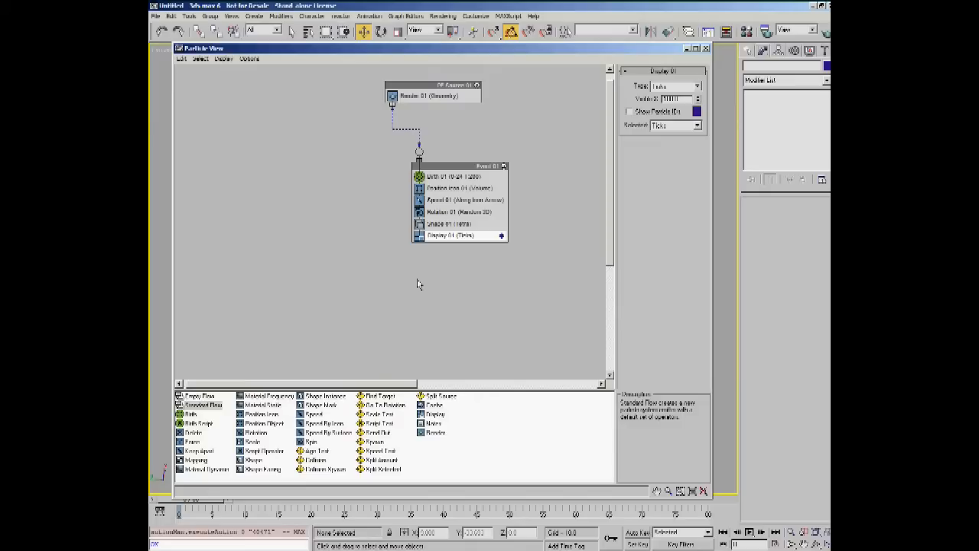
- Insert an Age Test between Shape and Display in Event 01 and wire it to a new event containing a Speed operator
{"action": "left_click", "coordinate": [312, 453]}
{"action": "mouse_move", "coordinate": [312, 458]}
{"action": "left_mouse_down"}
{"action": "mouse_move", "coordinate": [437, 323]}
{"action": "mouse_move", "coordinate": [332, 363]}
{"action": "mouse_move", "coordinate": [322, 452]}
{"action": "mouse_move", "coordinate": [347, 402]}
{"action": "mouse_move", "coordinate": [436, 302]}
{"action": "mouse_move", "coordinate": [455, 264]}
{"action": "mouse_move", "coordinate": [447, 187]}
{"action": "mouse_move", "coordinate": [447, 238]}
{"action": "mouse_move", "coordinate": [469, 169]}
{"action": "mouse_move", "coordinate": [461, 245]}
{"action": "mouse_move", "coordinate": [460, 238]}
{"action": "left_mouse_up"}
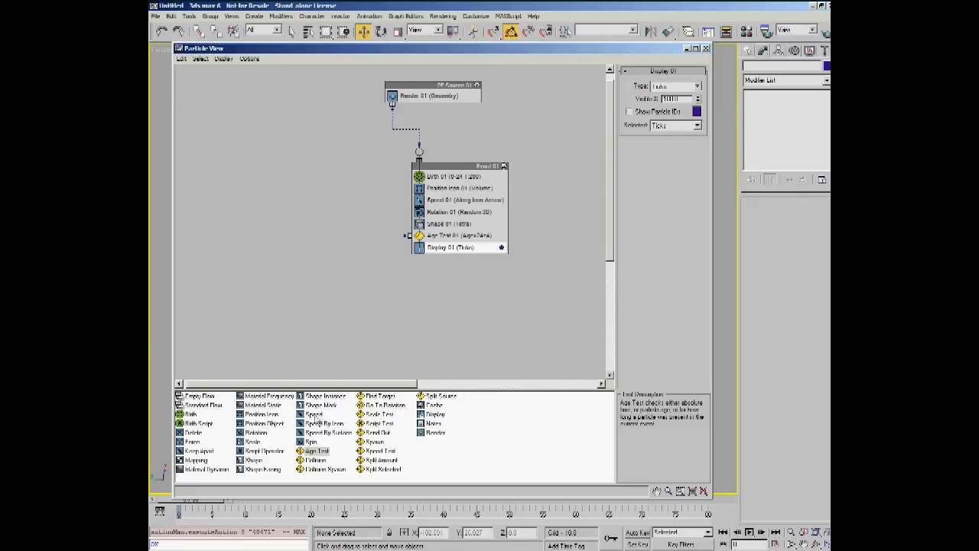
{"action": "left_click_drag", "start_coordinate": [314, 415], "coordinate": [376, 321]}
{"action": "left_click_drag", "start_coordinate": [406, 236], "coordinate": [436, 315]}
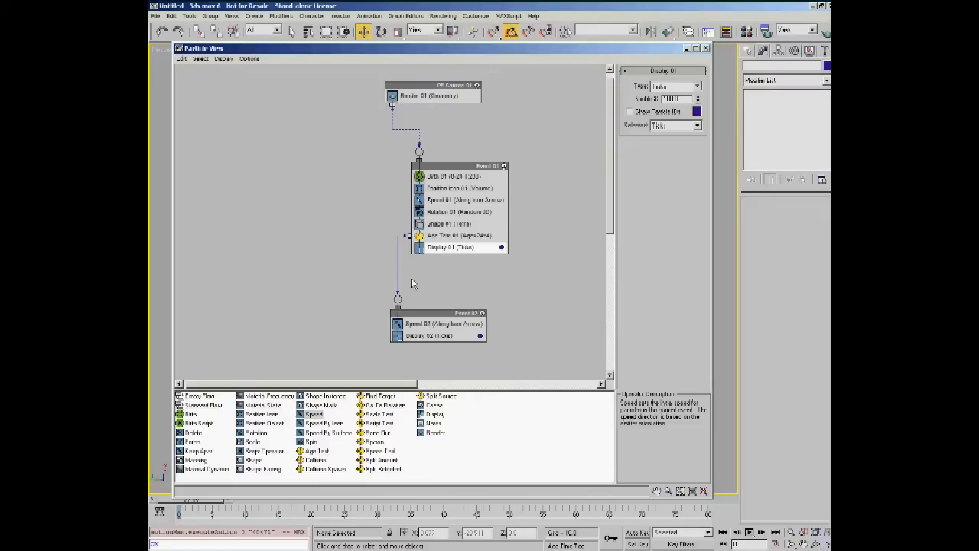
{"action": "left_click", "coordinate": [434, 276]}
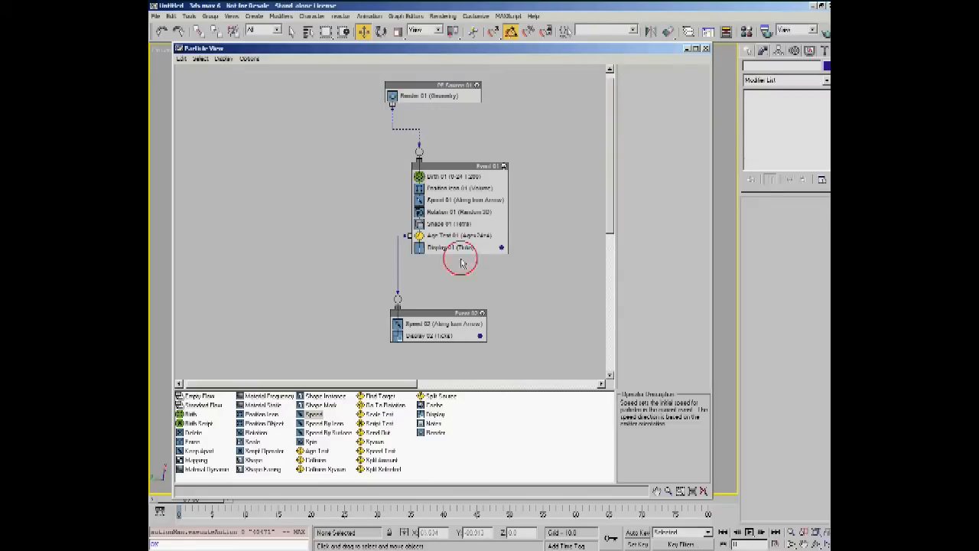
- Close Particle View and open the animation quad menu for the middle teapot in the front row
{"action": "left_click", "coordinate": [705, 49]}
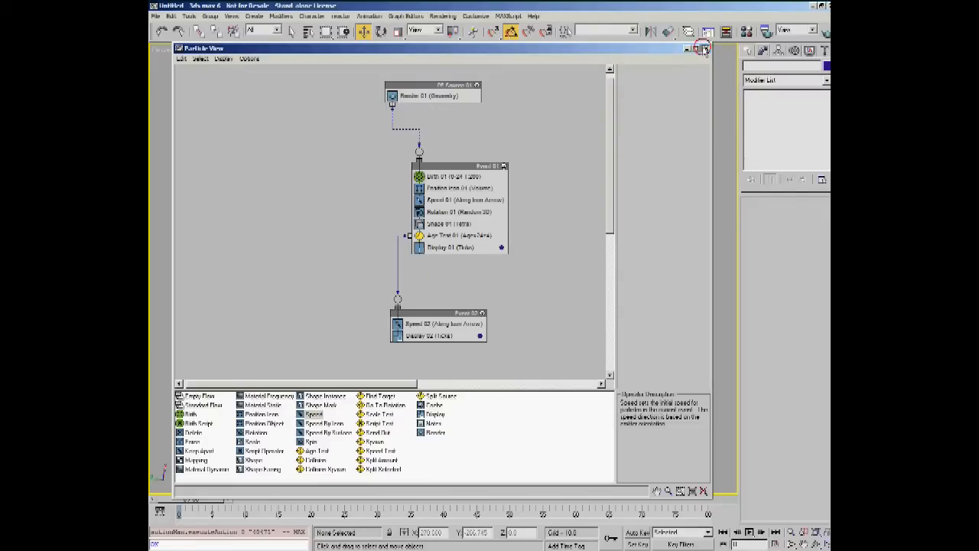
{"action": "left_click", "coordinate": [456, 293]}
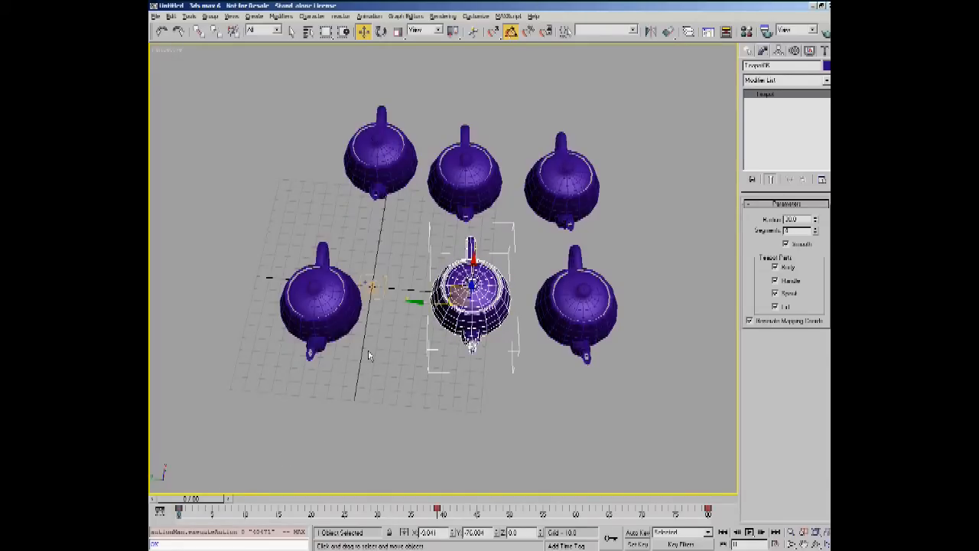
{"action": "right_click", "coordinate": [394, 242]}
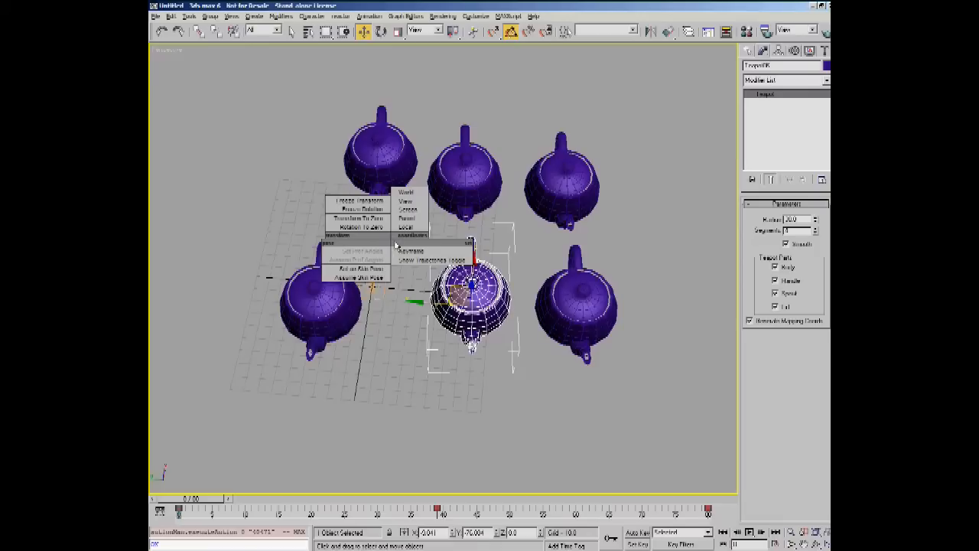